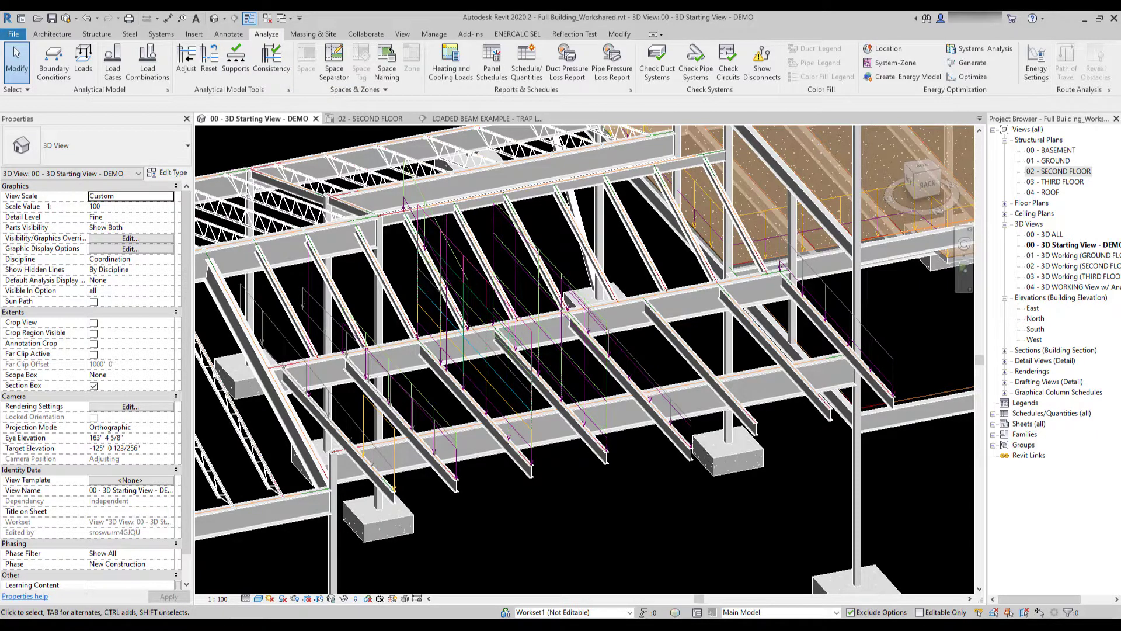
# Step: Start a hosted line load and examine its load case and force fields with Uniform Load switched off and back on
pyautogui.click(83, 58)
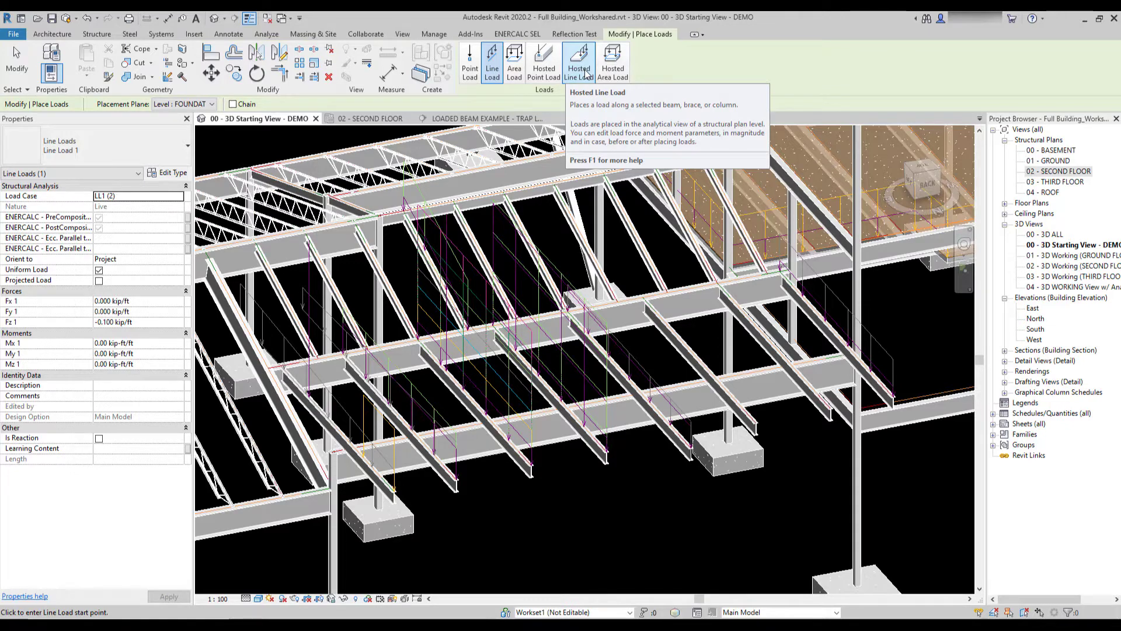
pyautogui.click(586, 73)
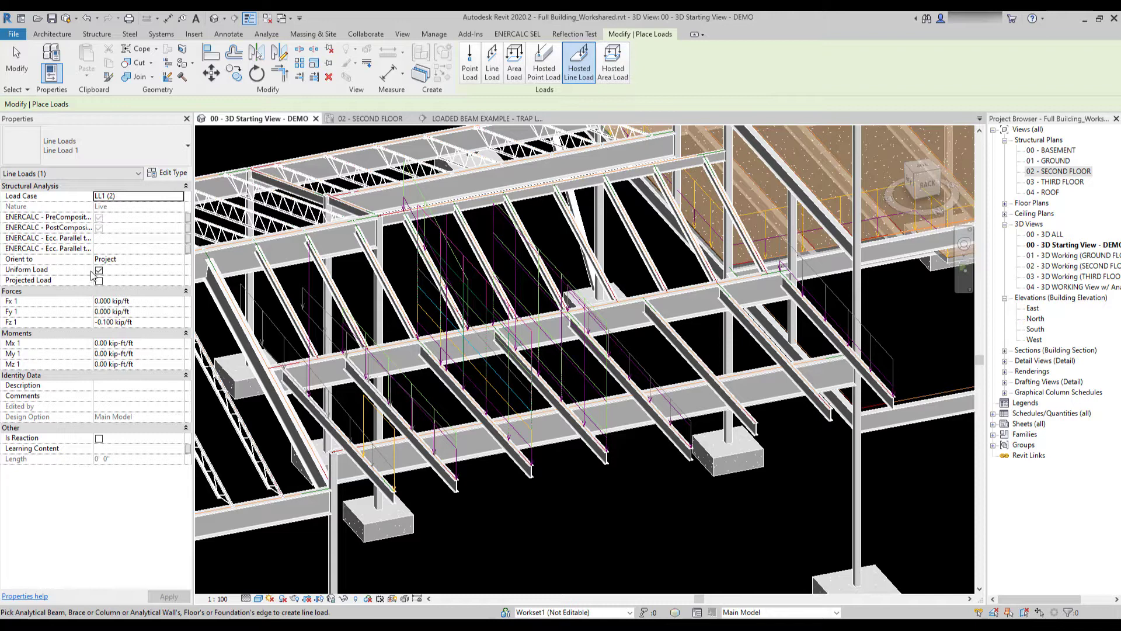
pyautogui.click(179, 198)
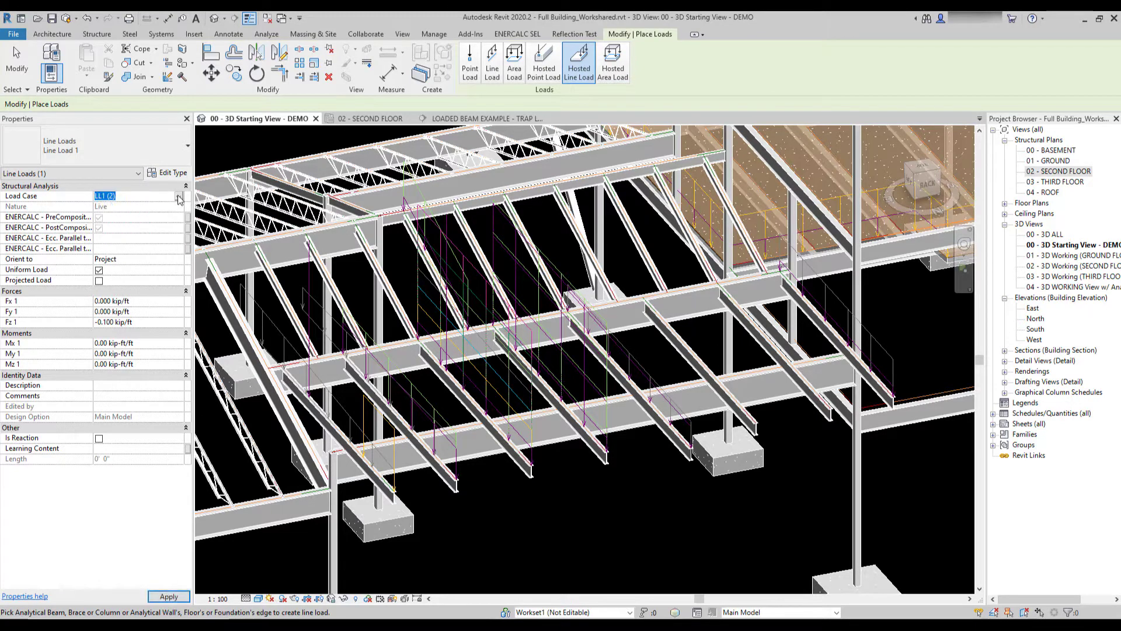
pyautogui.click(99, 270)
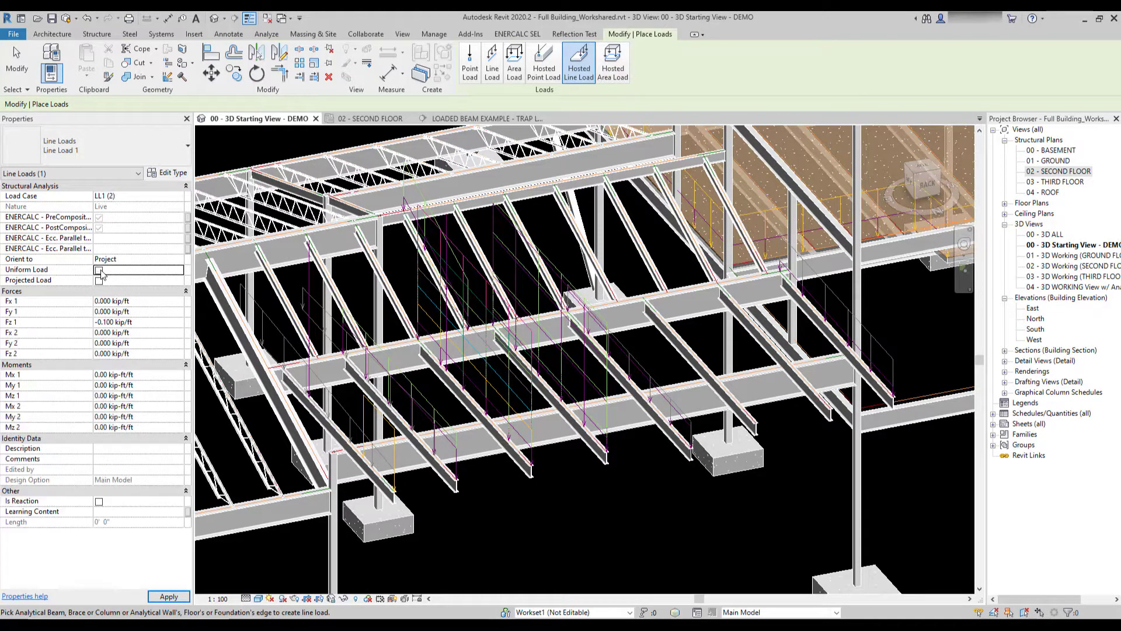
pyautogui.click(151, 354)
pyautogui.click(145, 333)
pyautogui.click(151, 354)
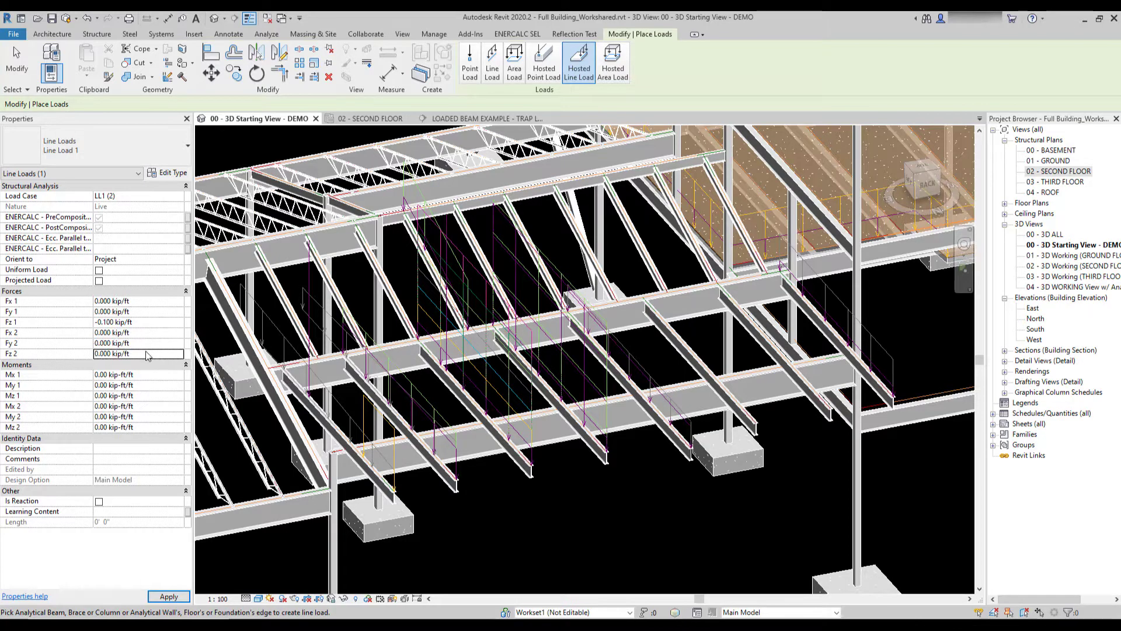
pyautogui.click(151, 323)
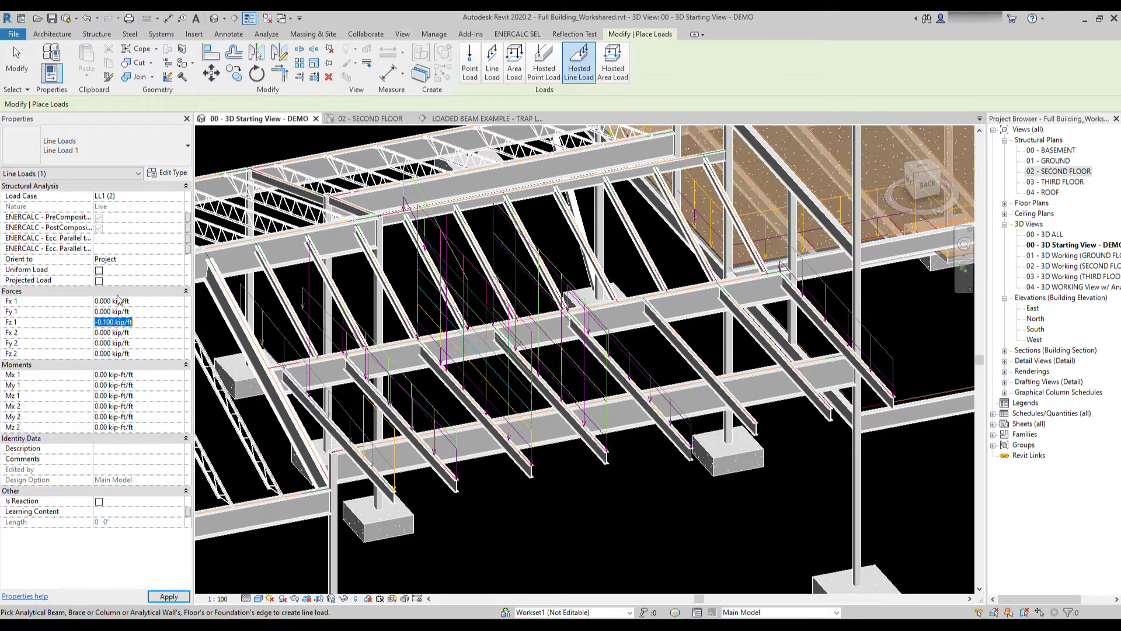
pyautogui.click(98, 271)
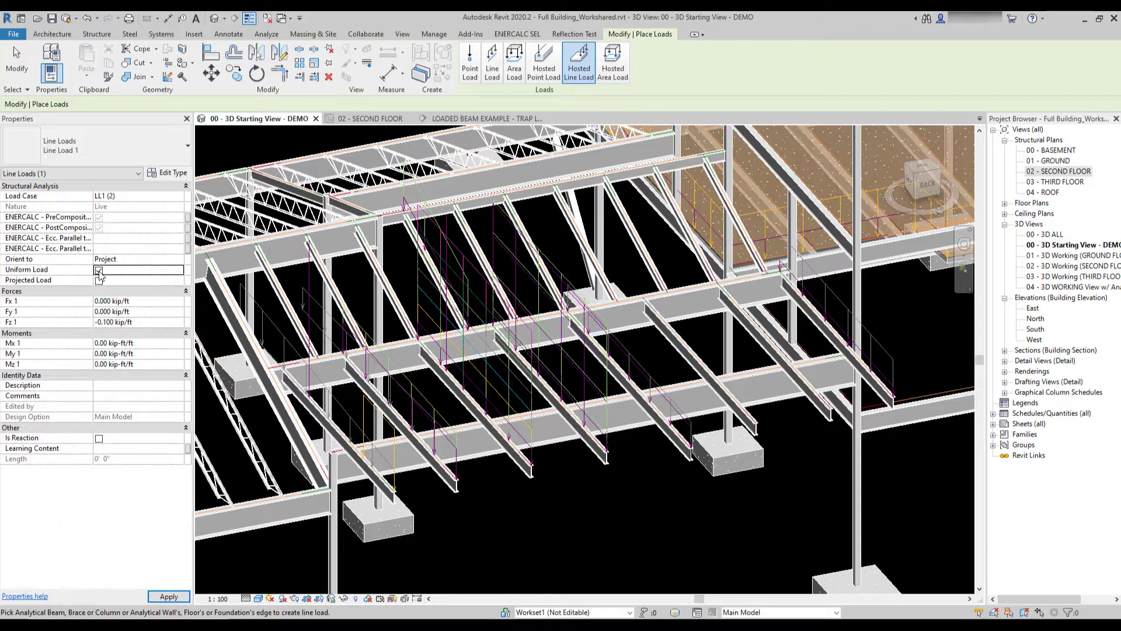
# Step: Review the Fz 1 force for the hosted line load and leave load placement without picking a beam
pyautogui.click(154, 323)
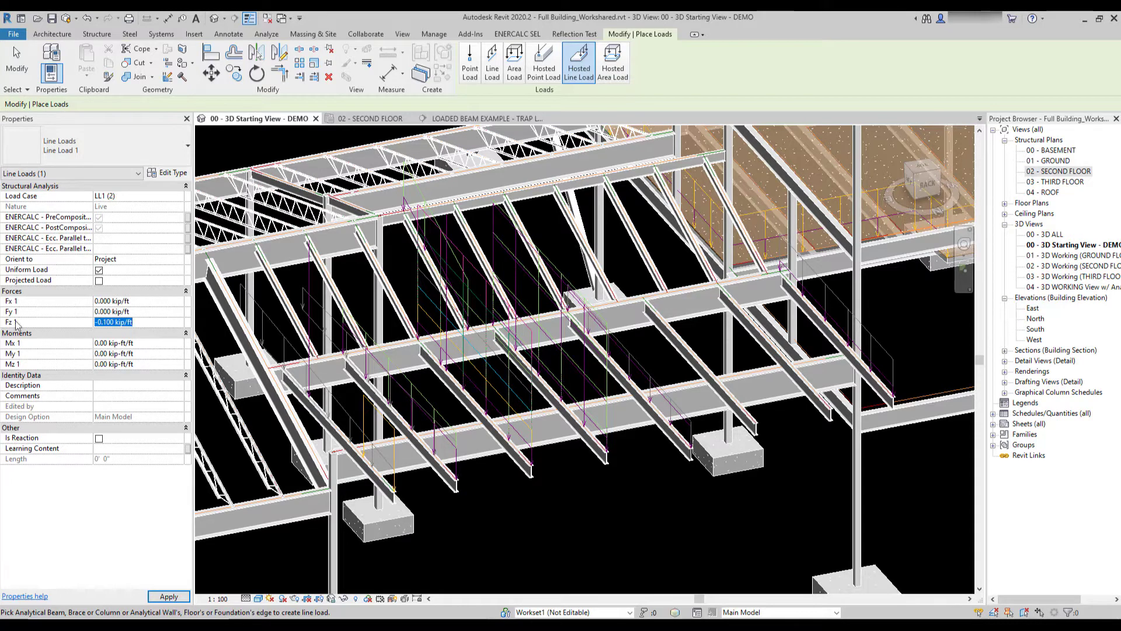
pyautogui.press('Return')
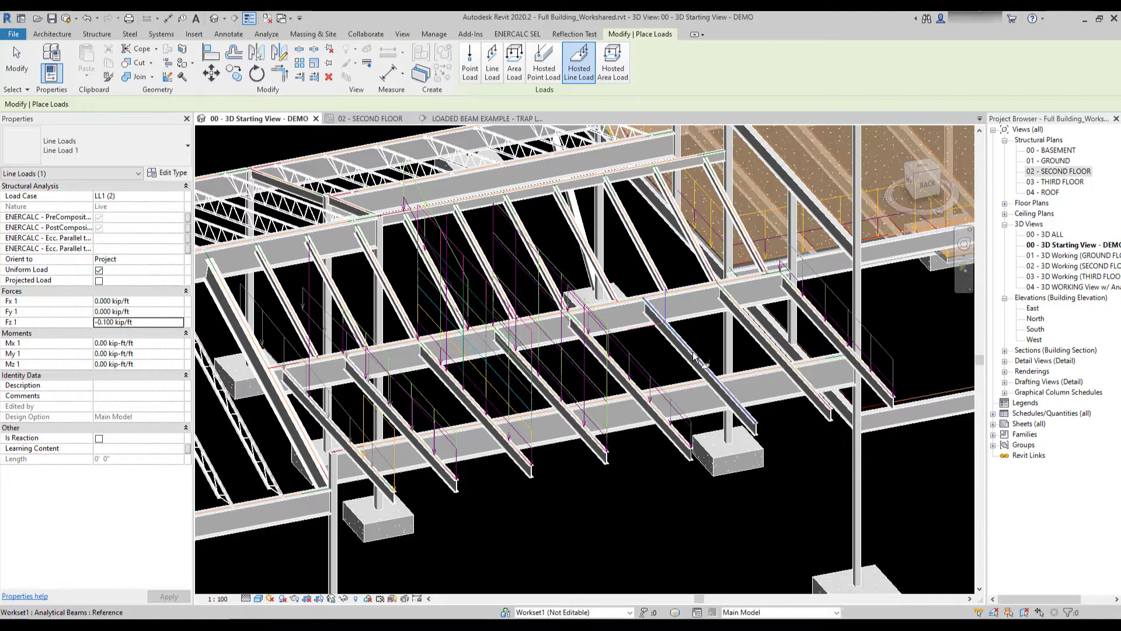
pyautogui.scroll(3, 694, 356)
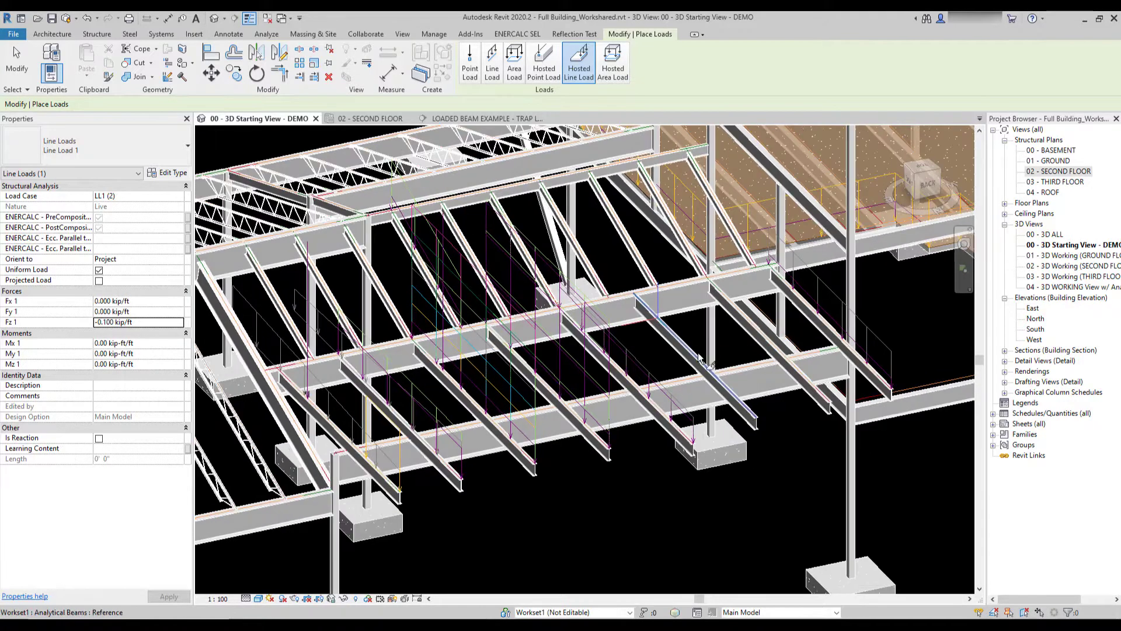
pyautogui.scroll(2, 699, 352)
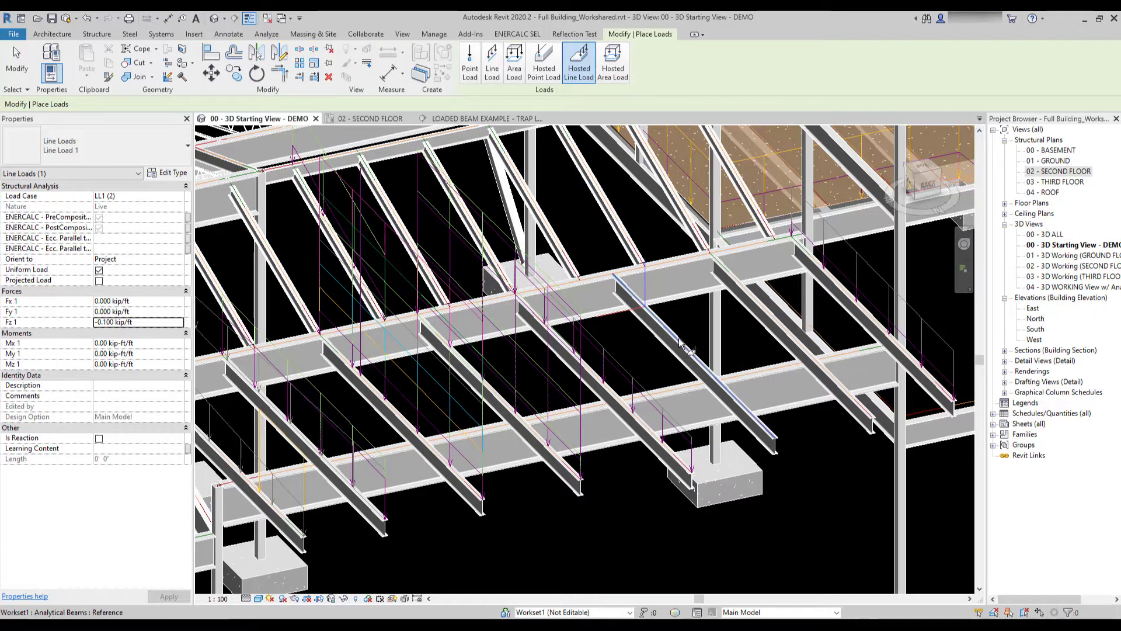
pyautogui.press('Escape')
pyautogui.press('Escape')
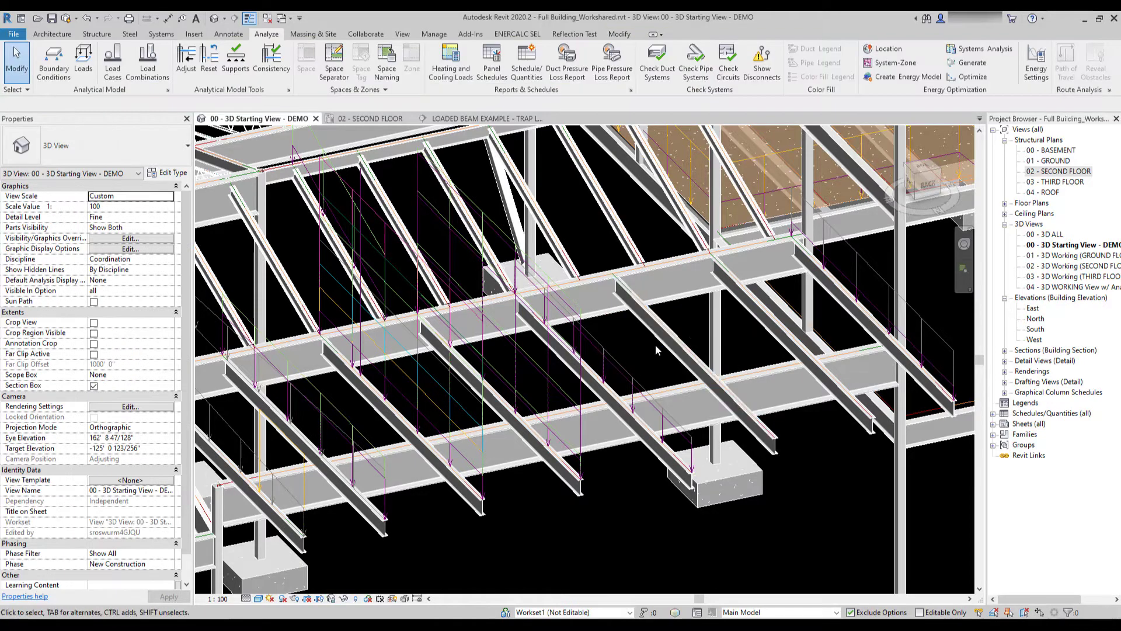
# Step: Hide all analytical model categories in the 3D view
pyautogui.press('g')
pyautogui.click(478, 159)
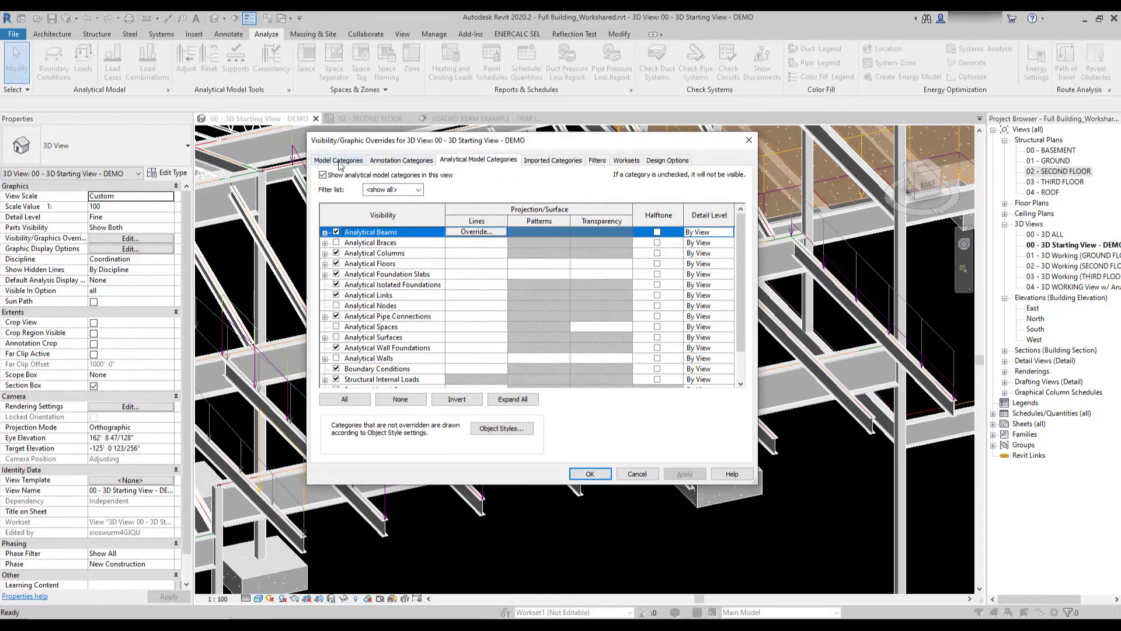
pyautogui.click(589, 474)
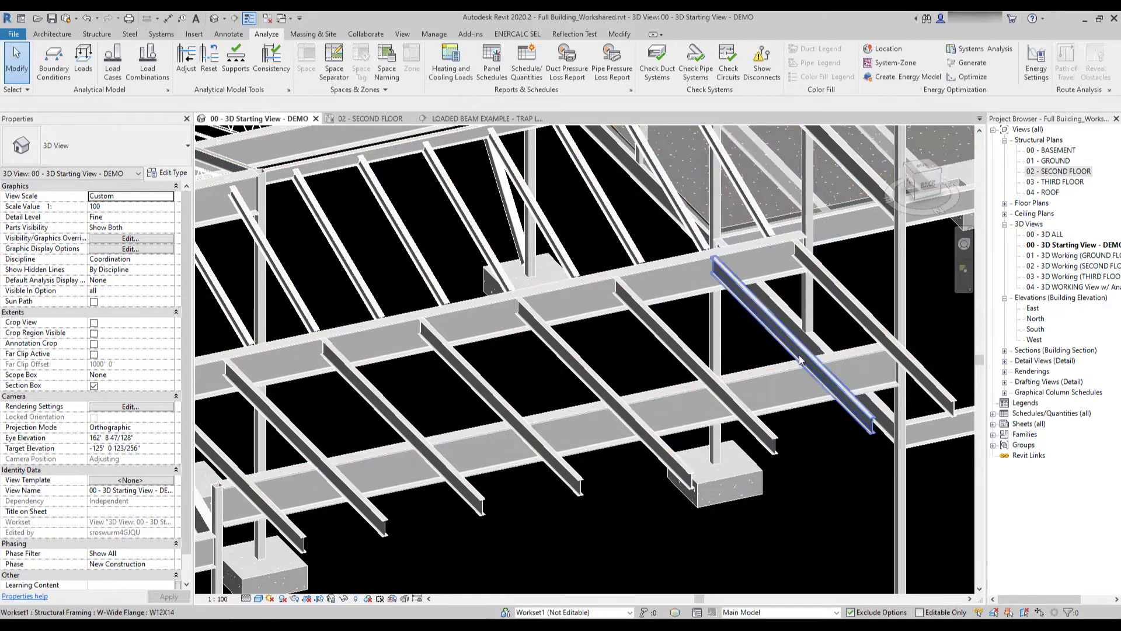
# Step: Try to host a line load on a beam while the analytical model is hidden, and leave the command
pyautogui.click(65, 66)
pyautogui.press('Escape')
pyautogui.click(84, 65)
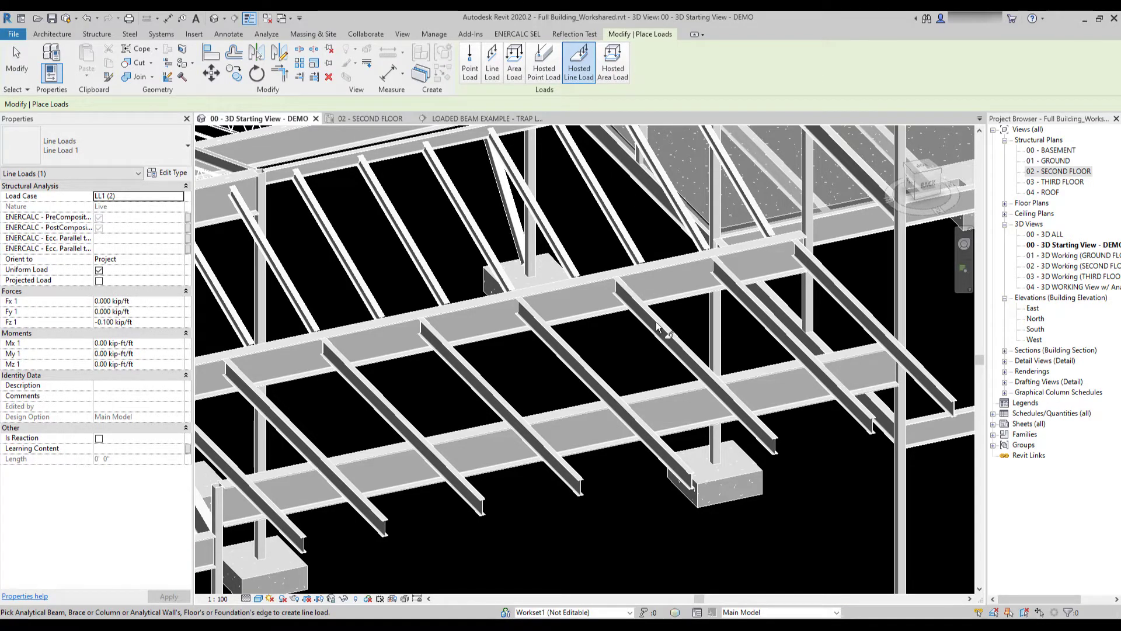
pyautogui.press('Escape')
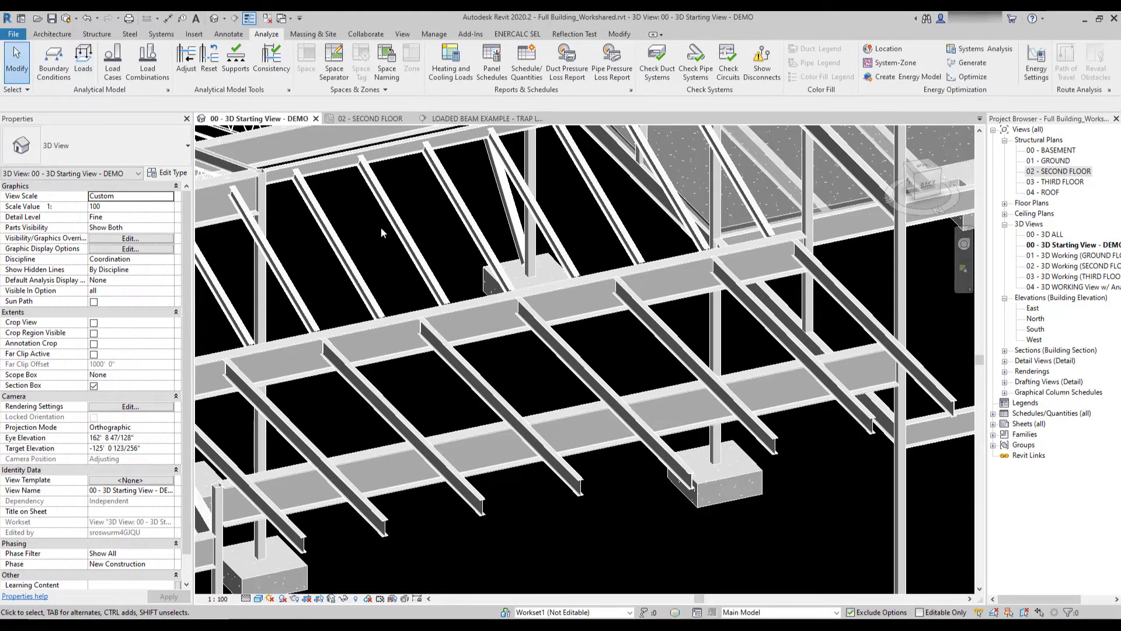
# Step: Show the analytical model categories in the 3D view again
pyautogui.press('v')
pyautogui.press('g')
pyautogui.click(490, 162)
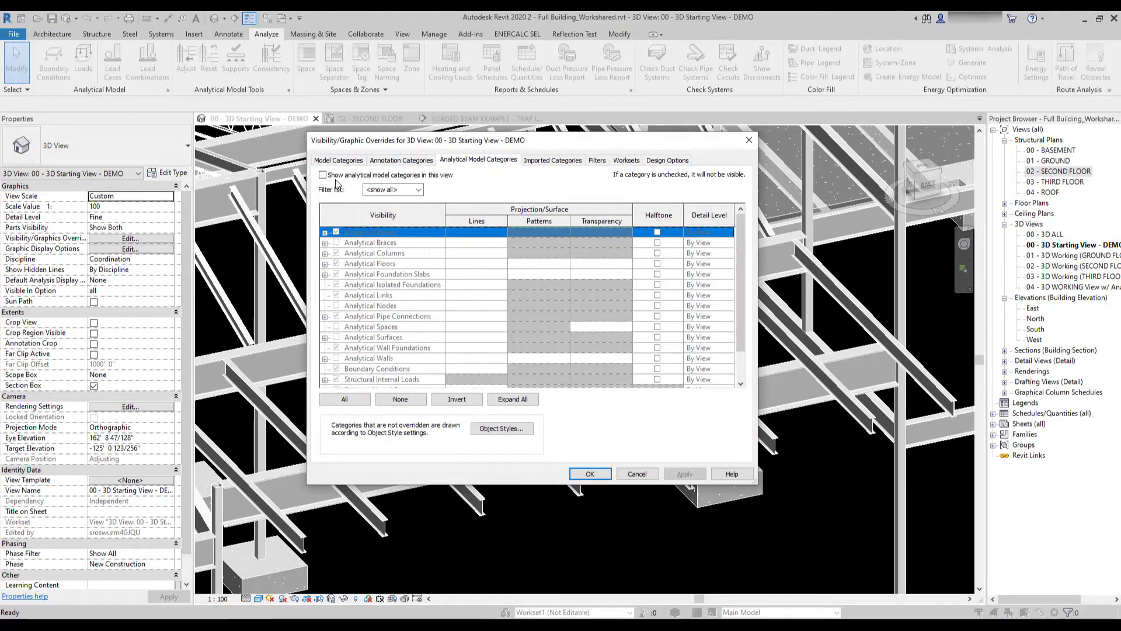
pyautogui.click(594, 477)
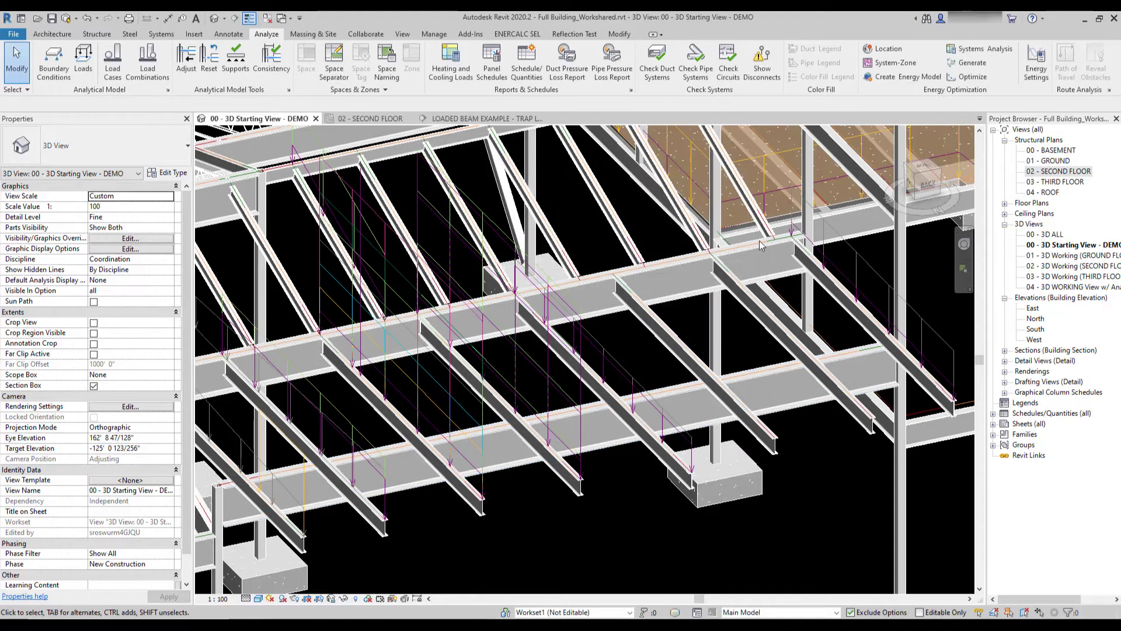
# Step: Place a uniform hosted line load of -0.100 kip/ft, load case LL1, along the unloaded W12X16 beam
pyautogui.click(84, 59)
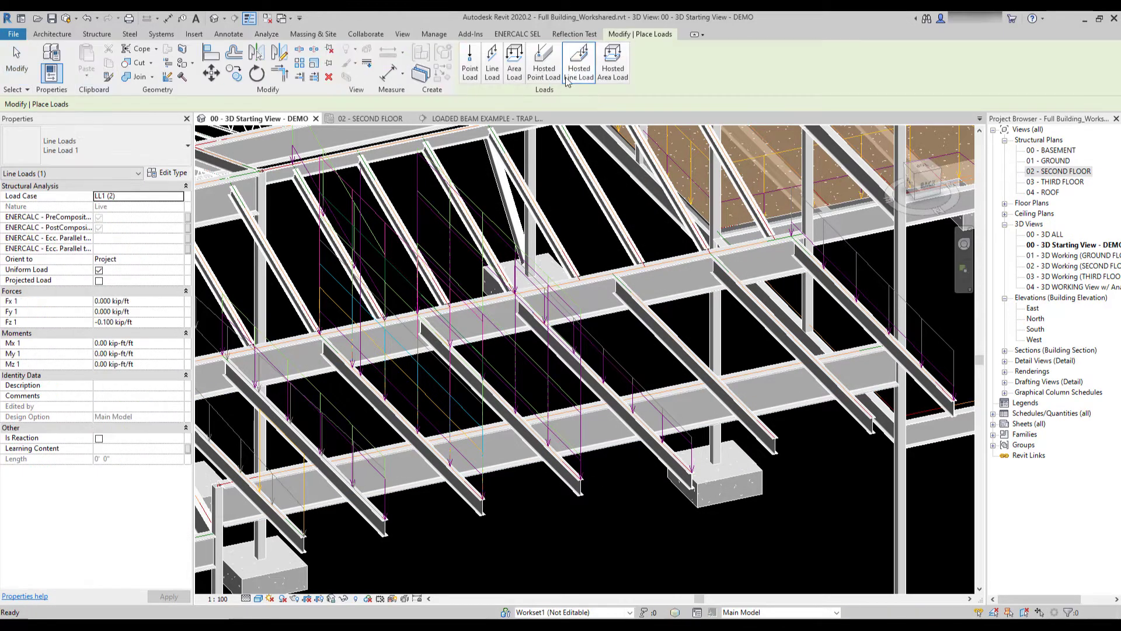
pyautogui.click(578, 61)
pyautogui.click(680, 338)
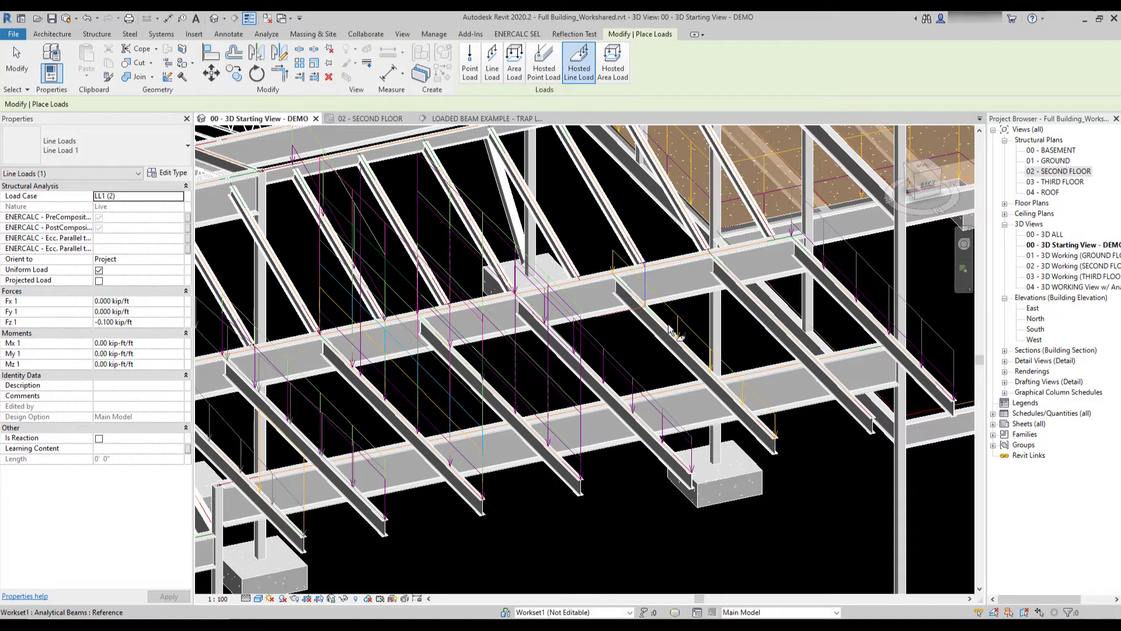
pyautogui.press('Escape')
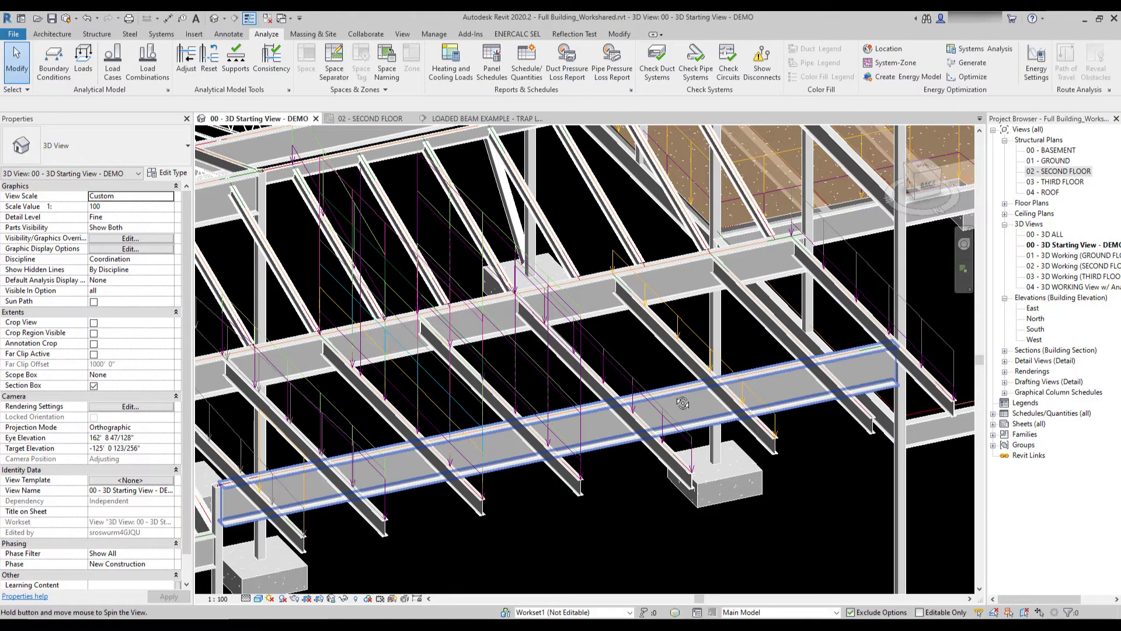
pyautogui.keyDown('shift'); pyautogui.moveTo(677, 400); pyautogui.dragTo(764, 447, button='middle'); pyautogui.keyUp('shift')
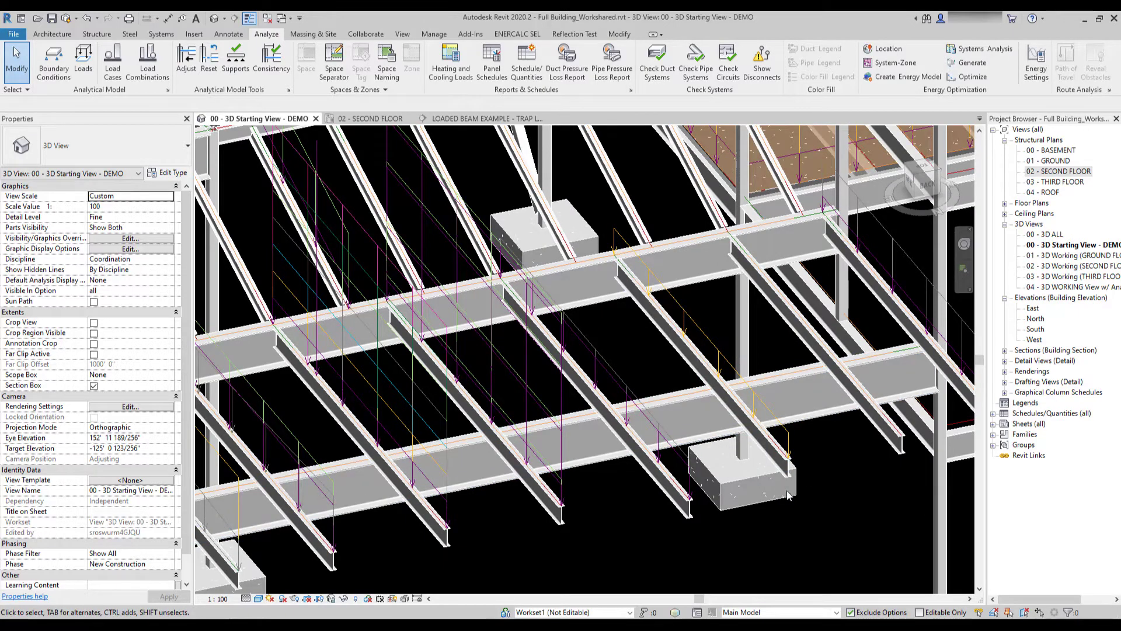
pyautogui.keyDown('shift'); pyautogui.moveTo(787, 495); pyautogui.dragTo(642, 304, button='middle'); pyautogui.keyUp('shift')
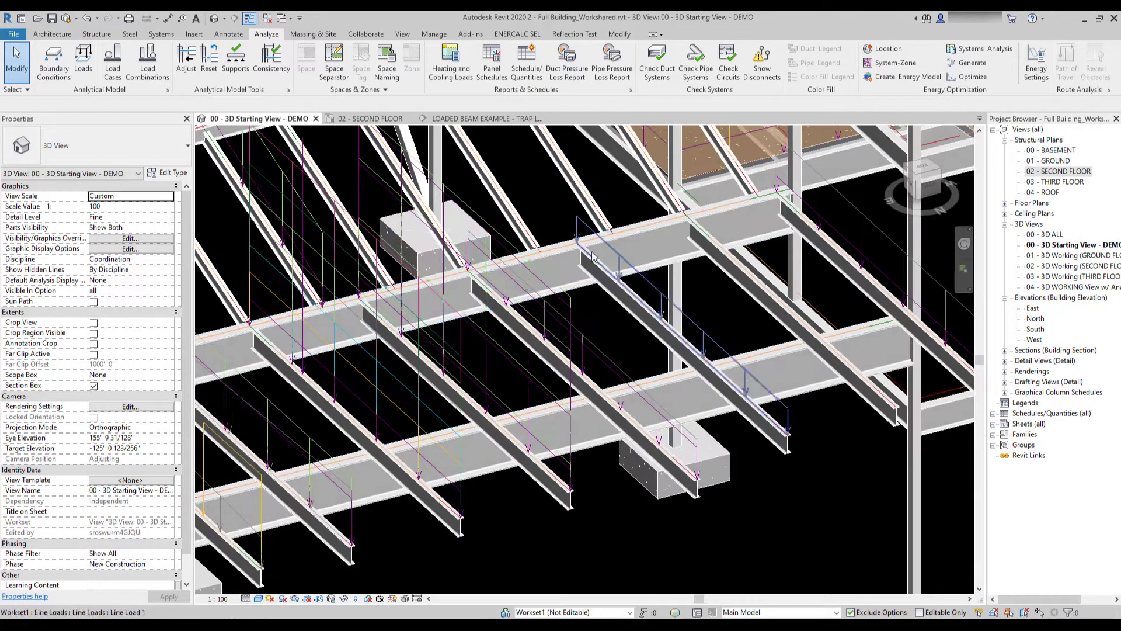
# Step: Place a hosted point load of -3.00 kip, load case DL1, on the cantilevered end of the same W12X16 beam
pyautogui.click(83, 59)
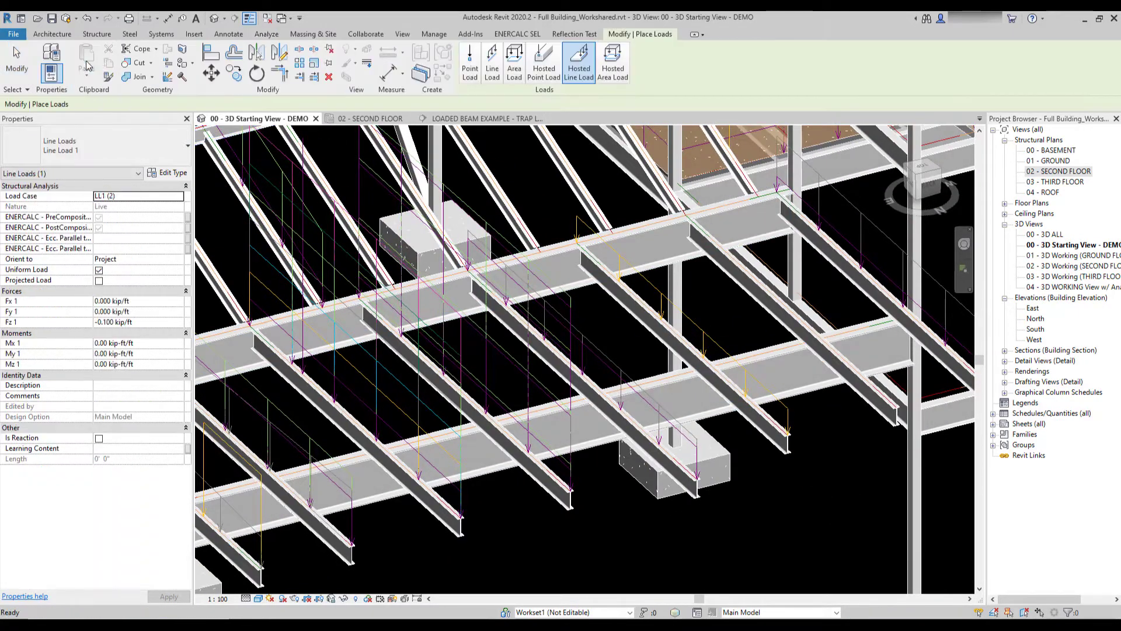
pyautogui.click(542, 72)
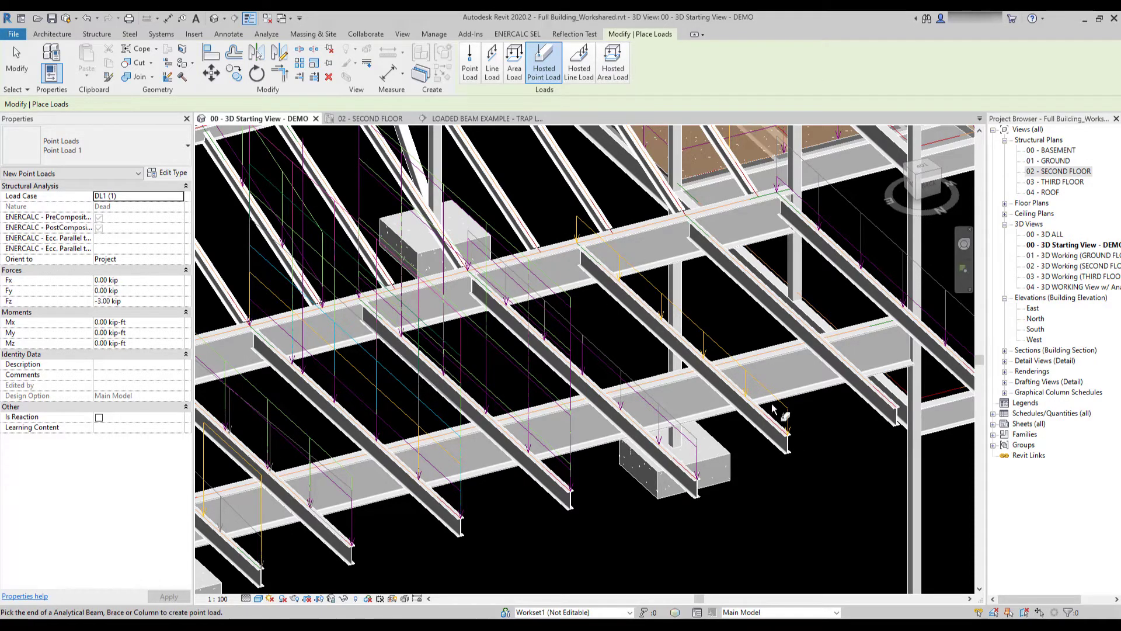
pyautogui.click(788, 435)
pyautogui.press('Escape')
# Step: Shorten the loaded W12X16 beam by pulling in its cantilevered end
pyautogui.click(778, 437)
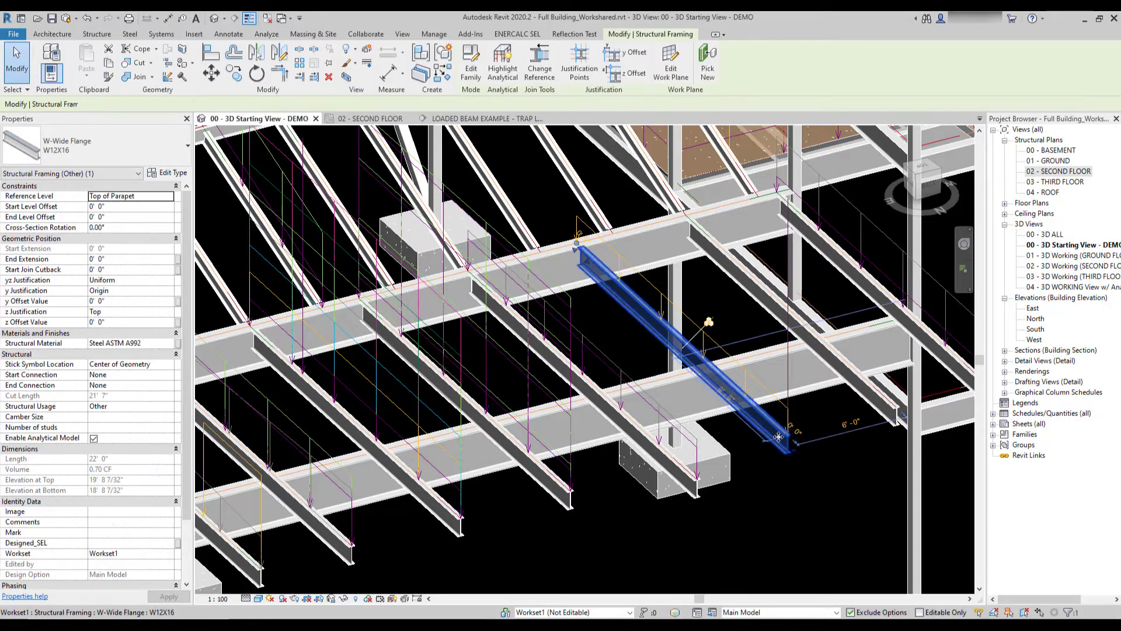
pyautogui.keyDown('shift'); pyautogui.moveTo(779, 438); pyautogui.dragTo(827, 467, button='middle'); pyautogui.keyUp('shift')
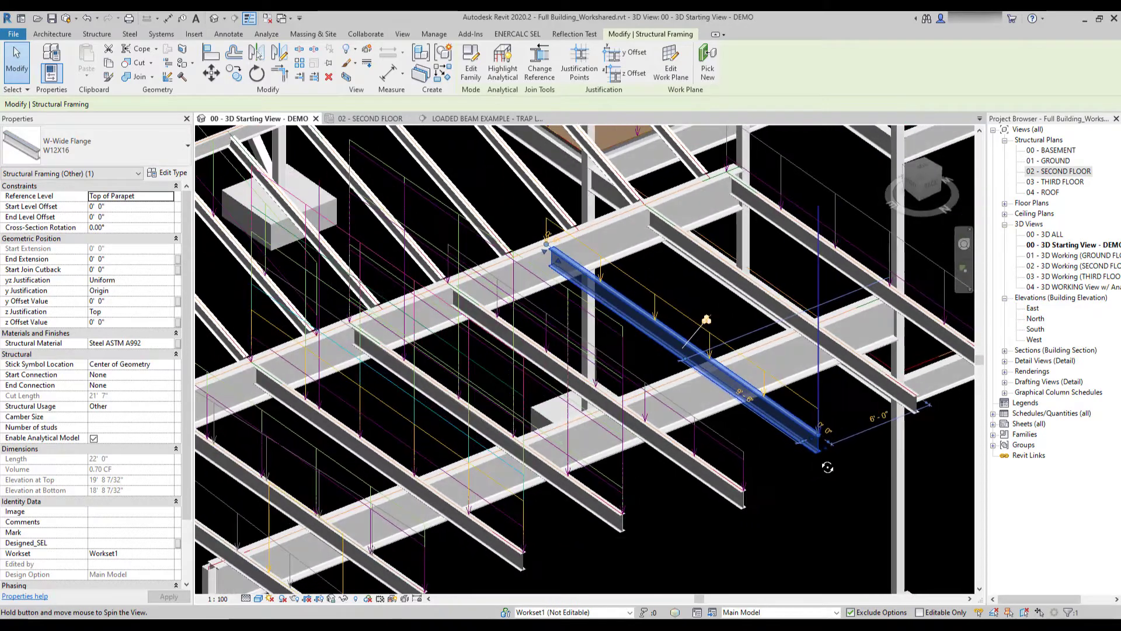
pyautogui.click(812, 467)
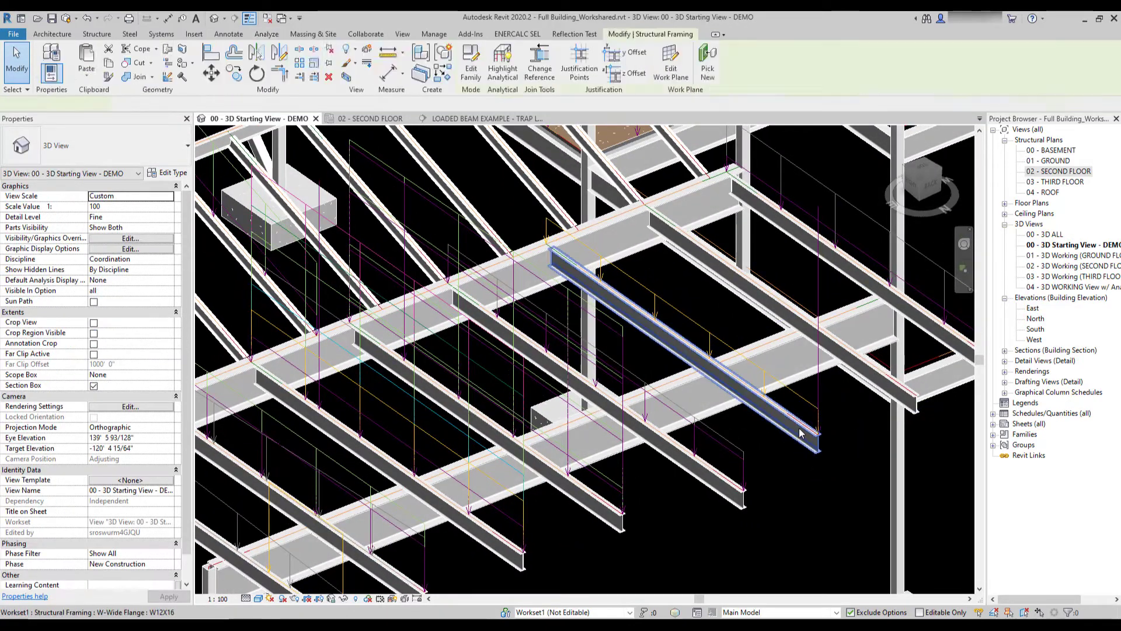
pyautogui.click(800, 432)
pyautogui.moveTo(818, 443); pyautogui.dragTo(783, 410)
pyautogui.keyDown('shift'); pyautogui.moveTo(787, 451); pyautogui.dragTo(762, 468, button='middle'); pyautogui.keyUp('shift')
pyautogui.click(776, 452)
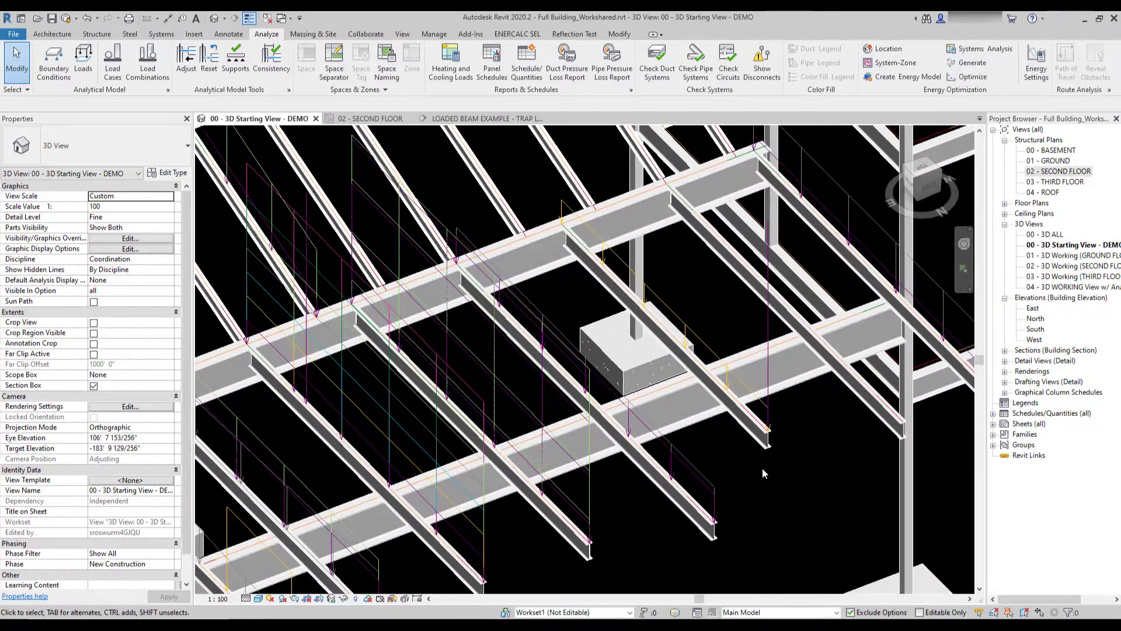
pyautogui.scroll(1, 762, 462)
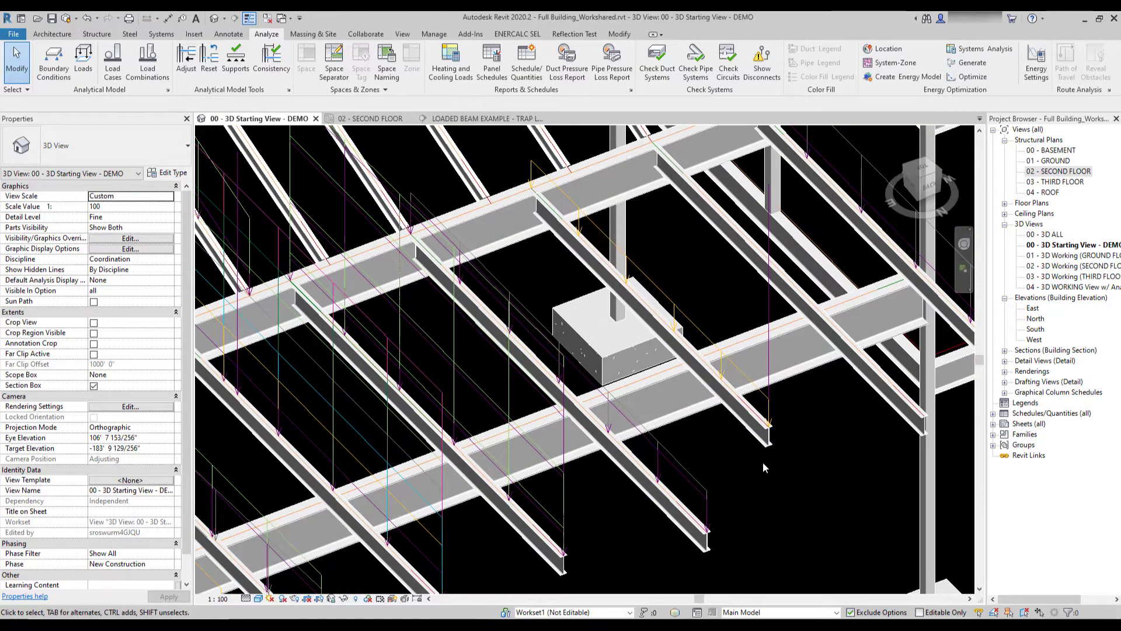
pyautogui.keyDown('shift'); pyautogui.moveTo(814, 457); pyautogui.dragTo(728, 474, button='middle'); pyautogui.keyUp('shift')
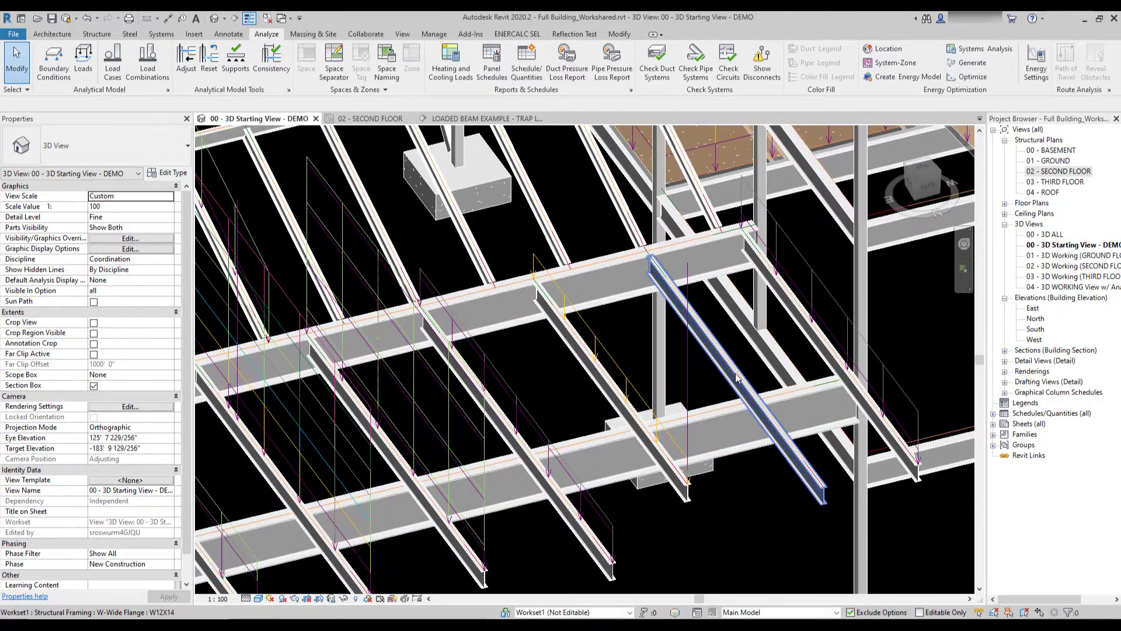
pyautogui.click(735, 378)
pyautogui.moveTo(710, 409)
pyautogui.keyDown('shift'); pyautogui.mouseDown(button='middle')
pyautogui.moveTo(686, 409)
pyautogui.moveTo(724, 420)
pyautogui.moveTo(704, 416)
pyautogui.mouseUp(button='middle'); pyautogui.keyUp('shift')
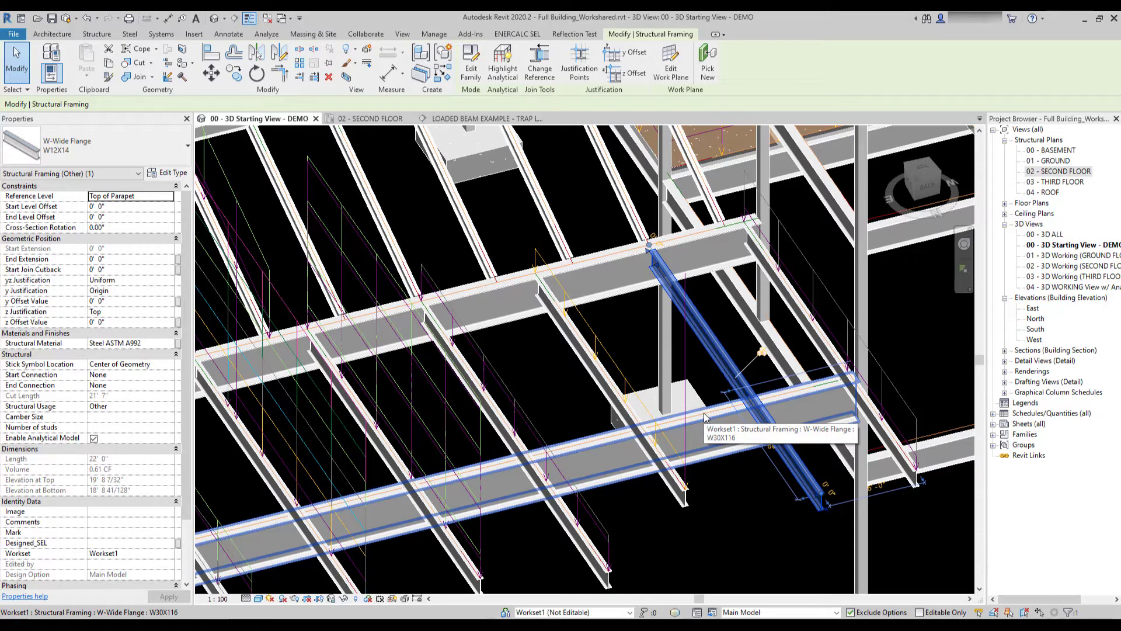
pyautogui.click(633, 358)
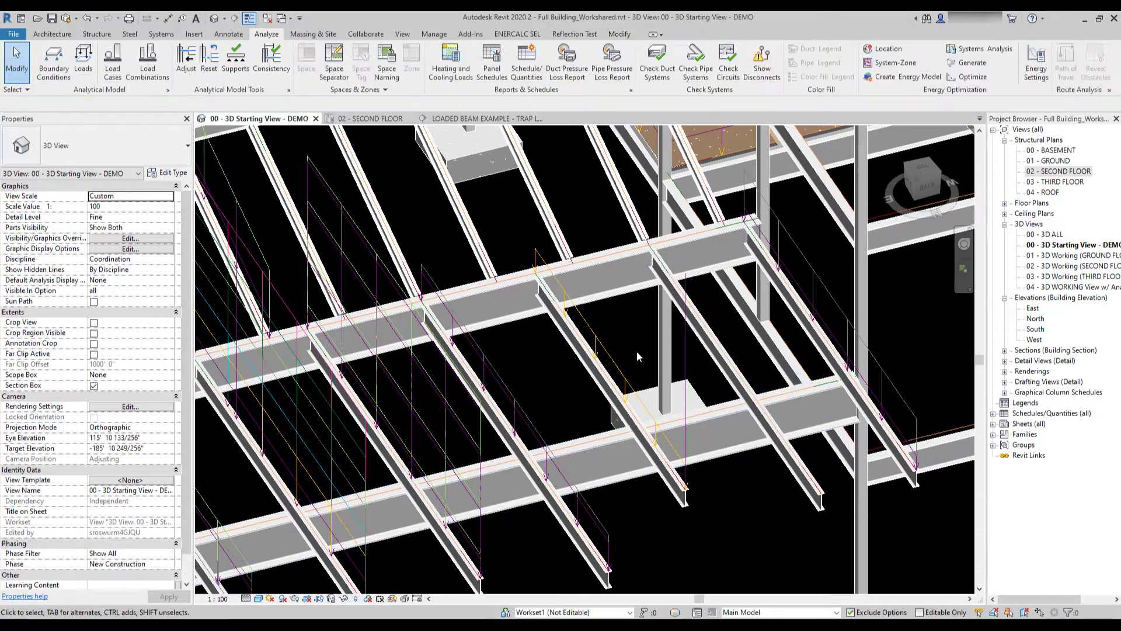
# Step: Open the 02 - SECOND FLOOR structural plan and examine the shortened beam's line load between grids 5 and 6
pyautogui.doubleClick(1058, 172)
pyautogui.scroll(6, 385, 303)
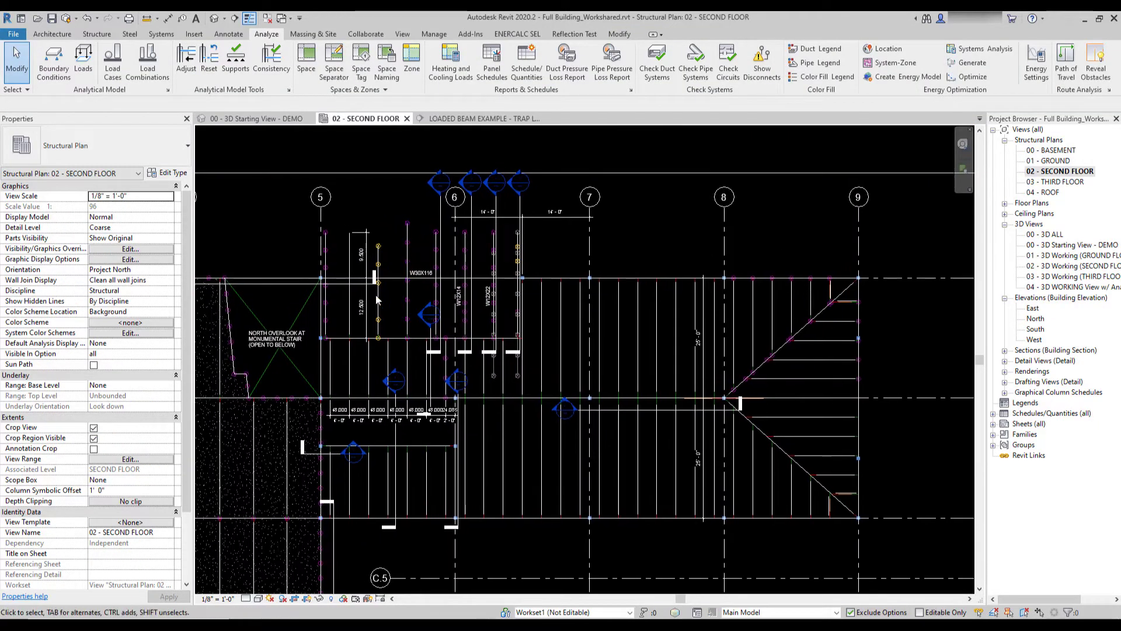
pyautogui.moveTo(466, 358); pyautogui.dragTo(481, 372, button='middle')
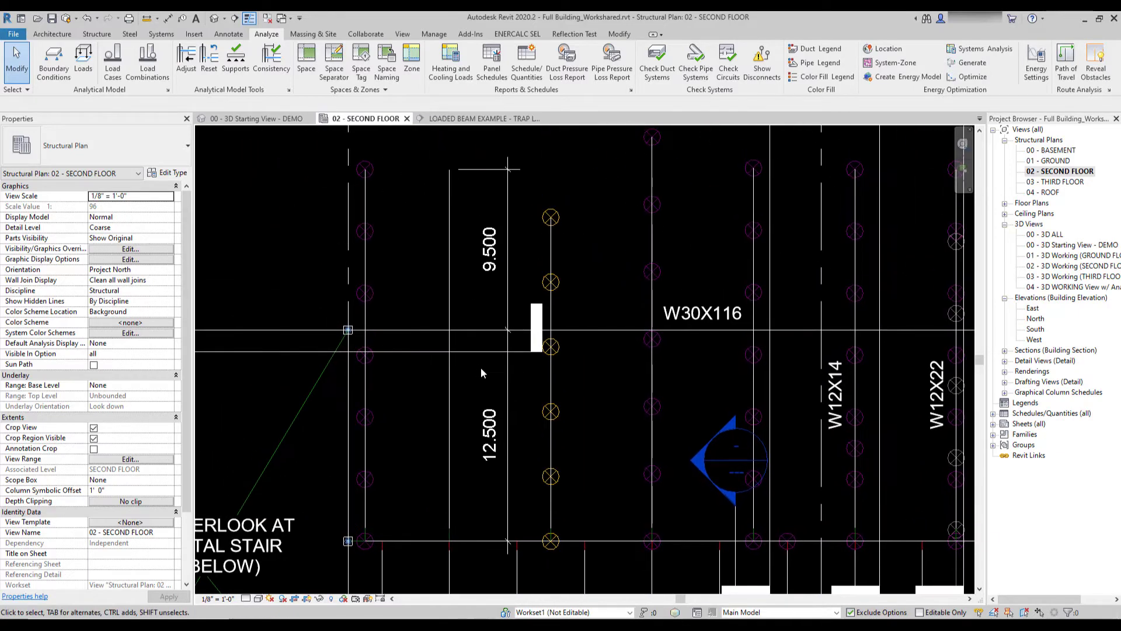
# Step: Sketch an unhosted -0.100 kip/ft LL1 line load, about 13' 8" long, along the unloaded W12X14 beam, using the Top of Parapet placement plane
pyautogui.click(83, 61)
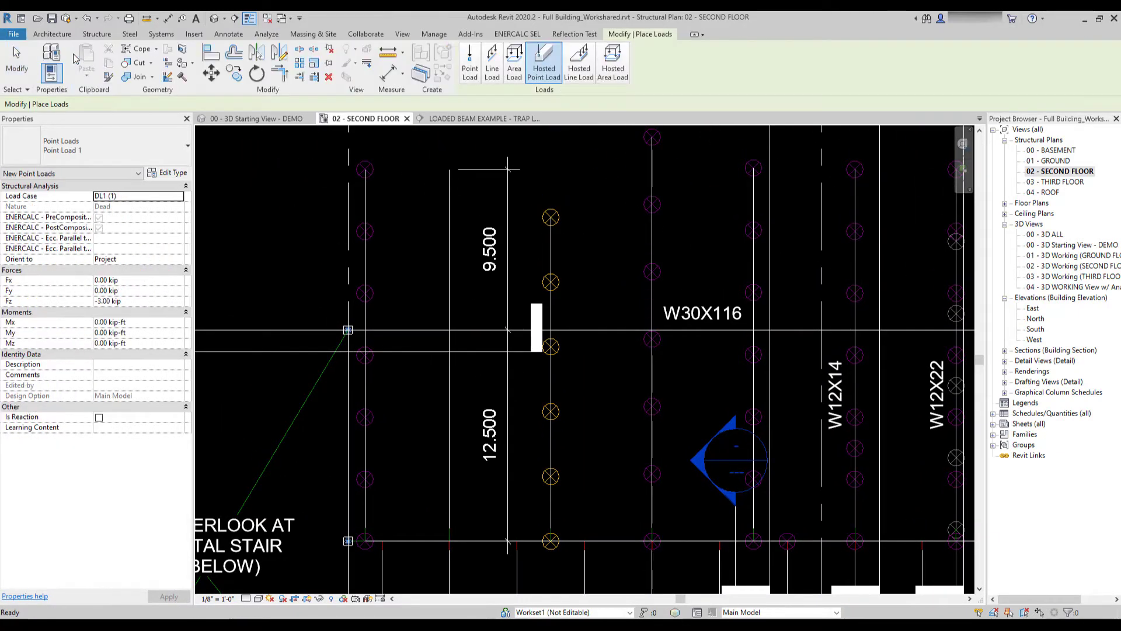
pyautogui.click(492, 78)
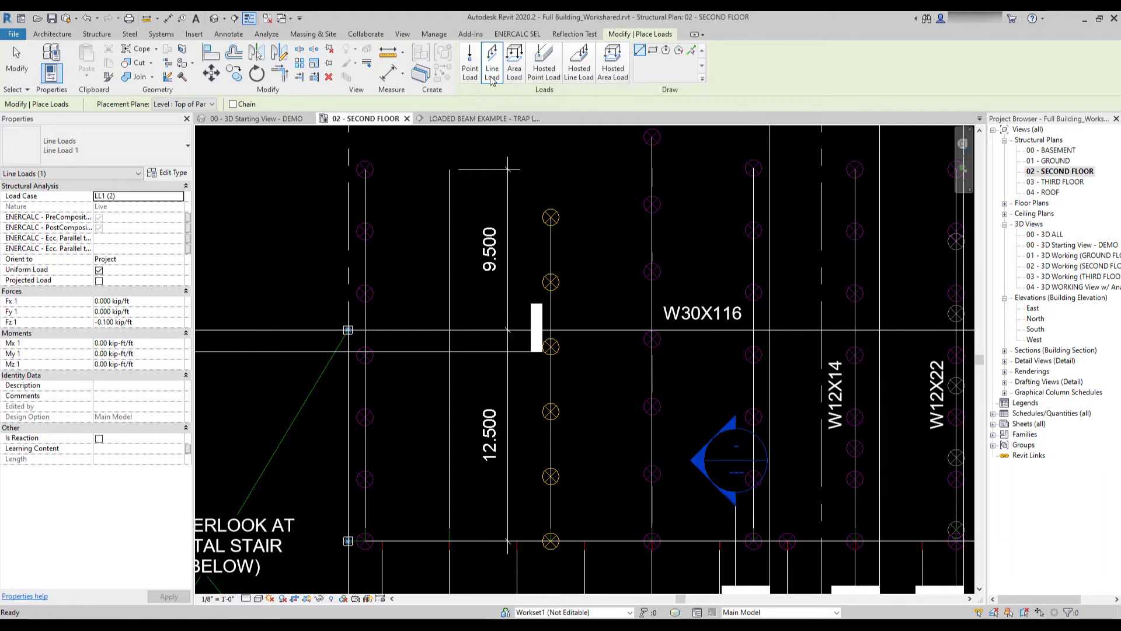
pyautogui.click(204, 105)
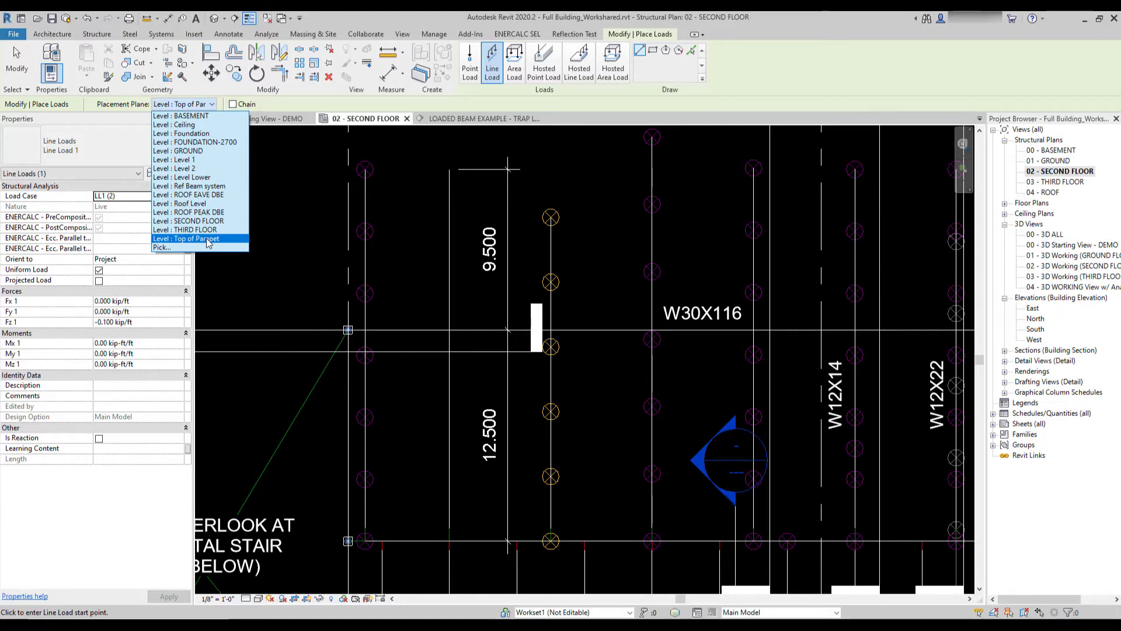
pyautogui.click(208, 240)
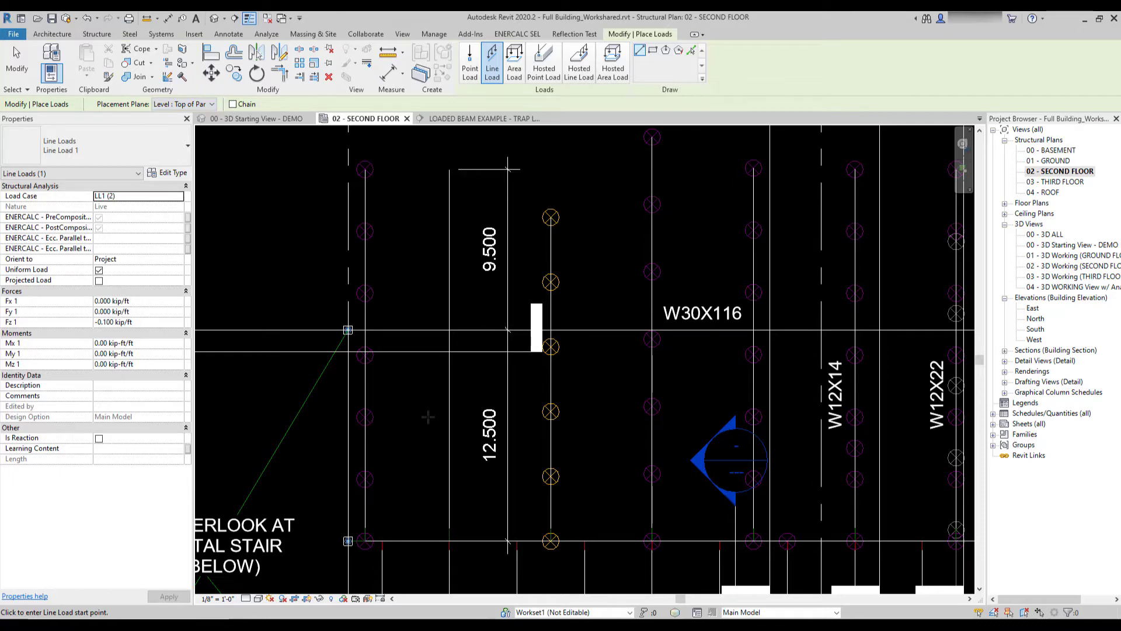
pyautogui.click(450, 488)
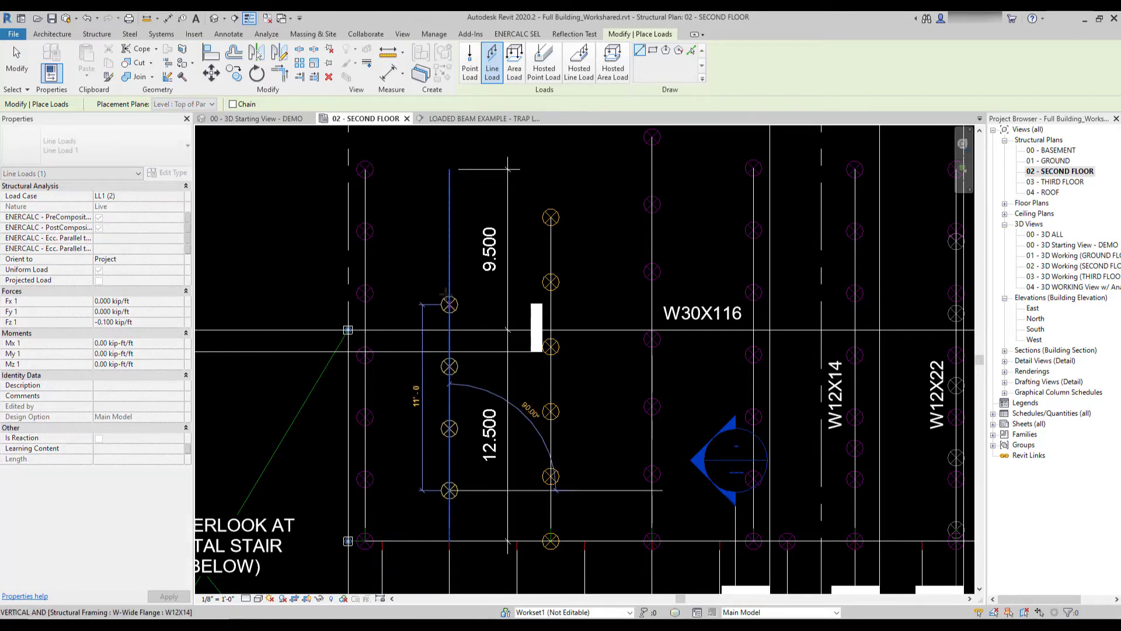
pyautogui.click(449, 259)
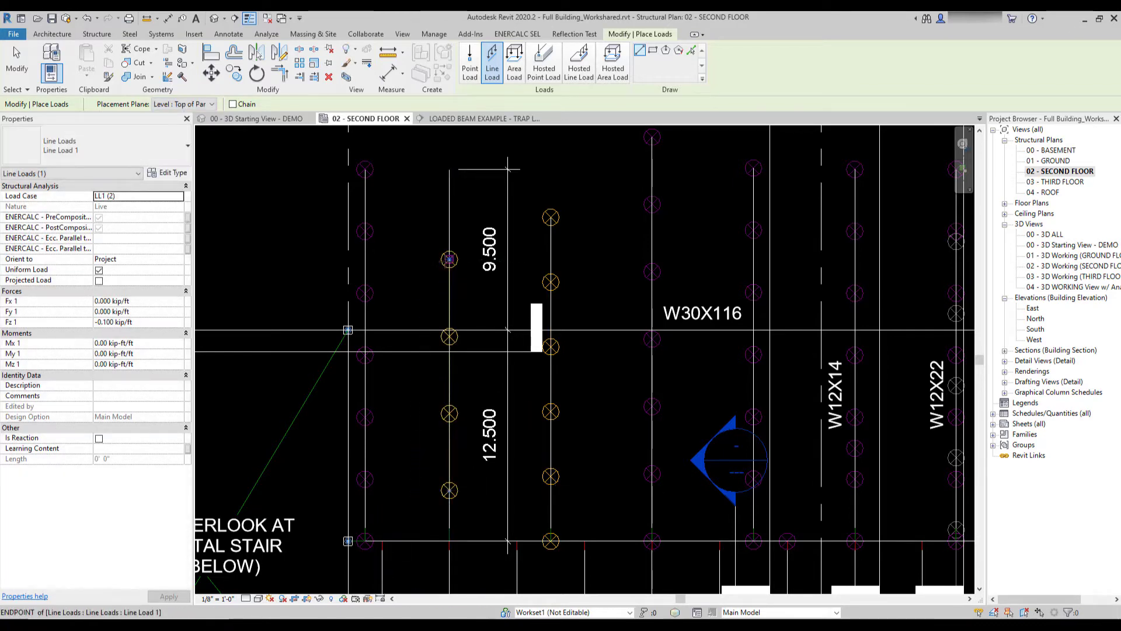
pyautogui.press('Escape')
pyautogui.press('Escape')
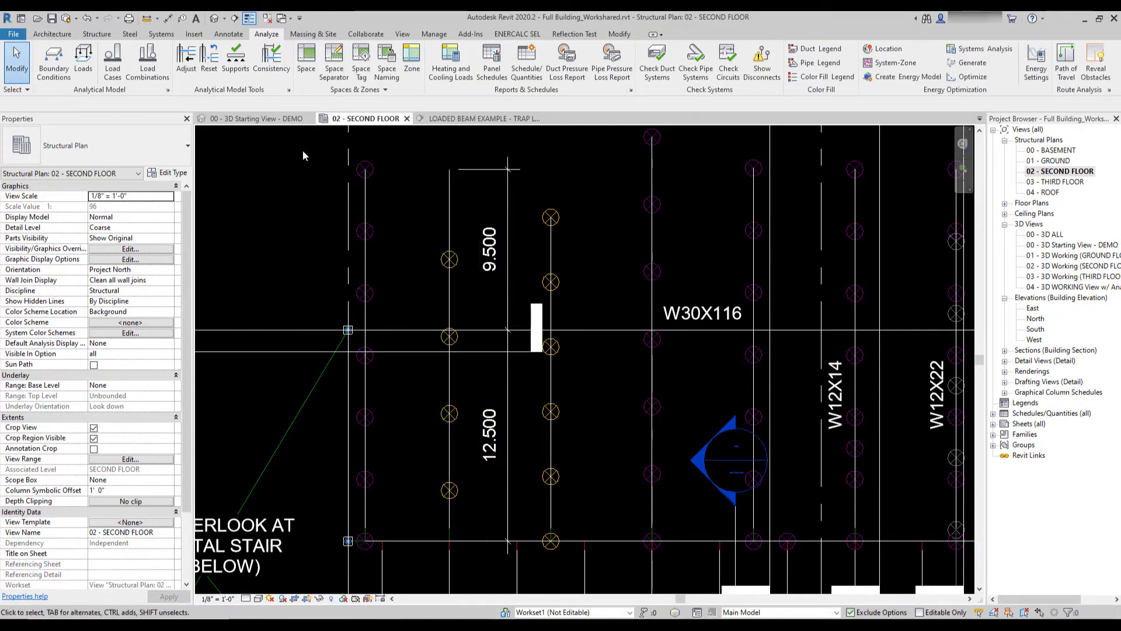
# Step: In the 00 - 3D Starting View - DEMO view, move the W12X14 beam with the unhosted line load sideways, away from the shortened W12X16 beam
pyautogui.click(248, 120)
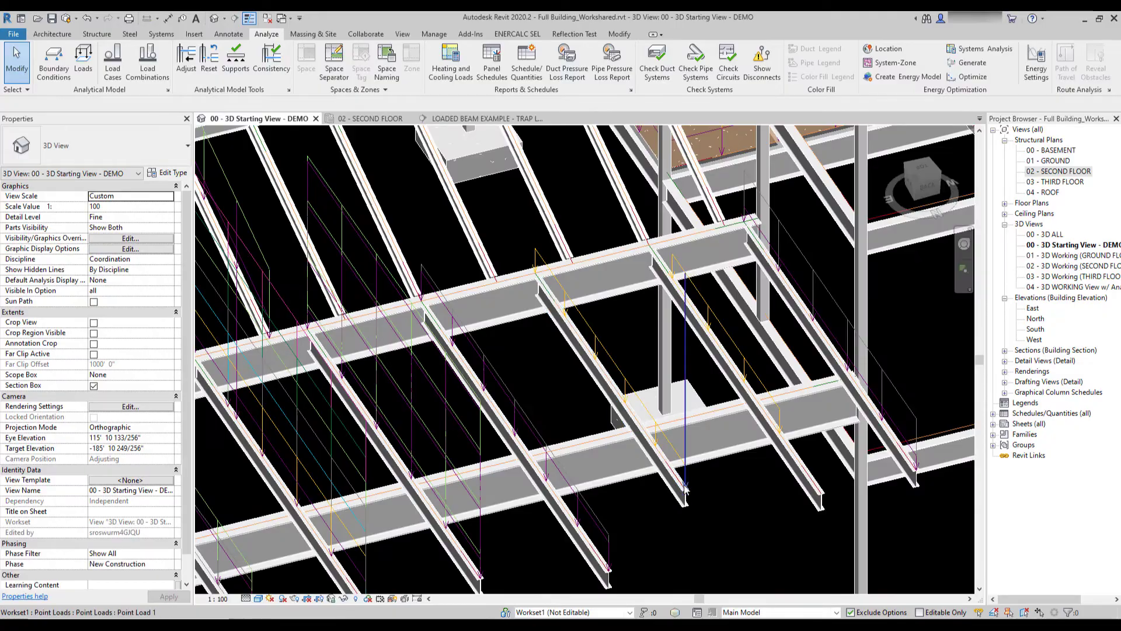
pyautogui.scroll(3, 697, 473)
pyautogui.keyDown('shift'); pyautogui.moveTo(697, 473); pyautogui.dragTo(717, 337, button='middle'); pyautogui.keyUp('shift')
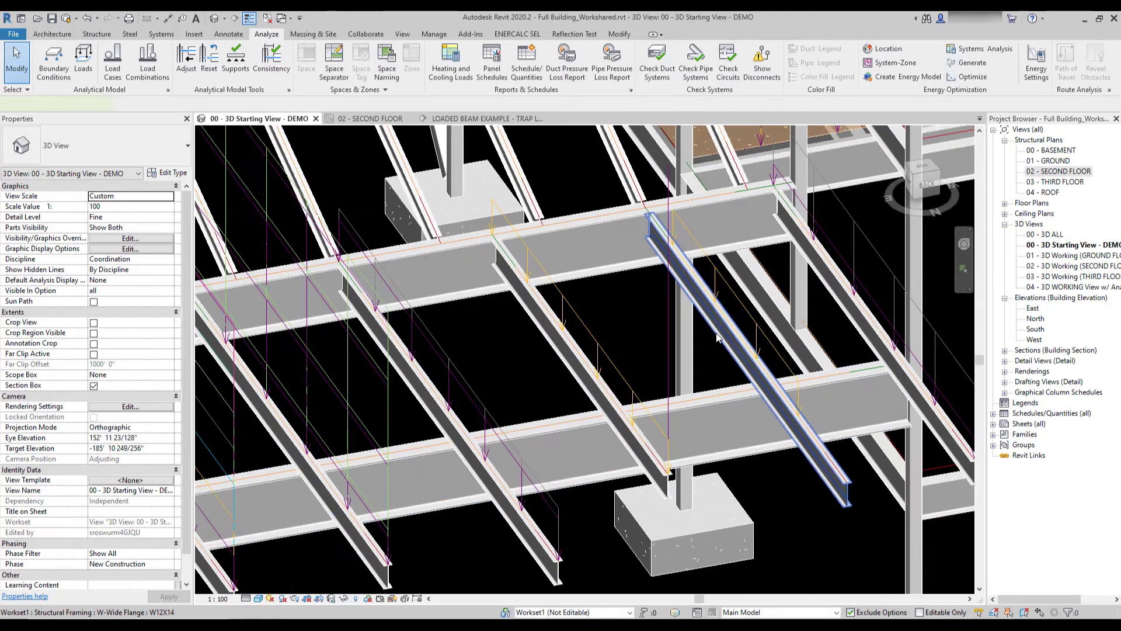
pyautogui.moveTo(717, 338); pyautogui.dragTo(759, 344)
pyautogui.click(822, 543)
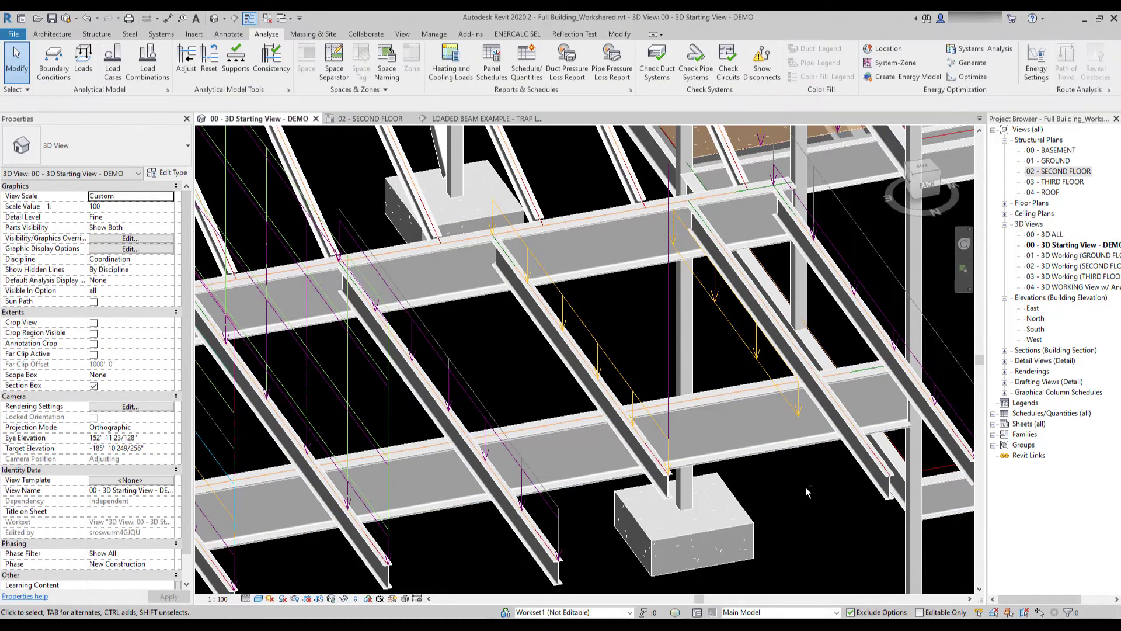
# Step: Move the unhosted LL1 line load sideways toward the shifted W12X14 beam and inspect its position against the beam
pyautogui.keyDown('shift'); pyautogui.moveTo(805, 486); pyautogui.dragTo(783, 510, button='middle'); pyautogui.keyUp('shift')
pyautogui.click(719, 281)
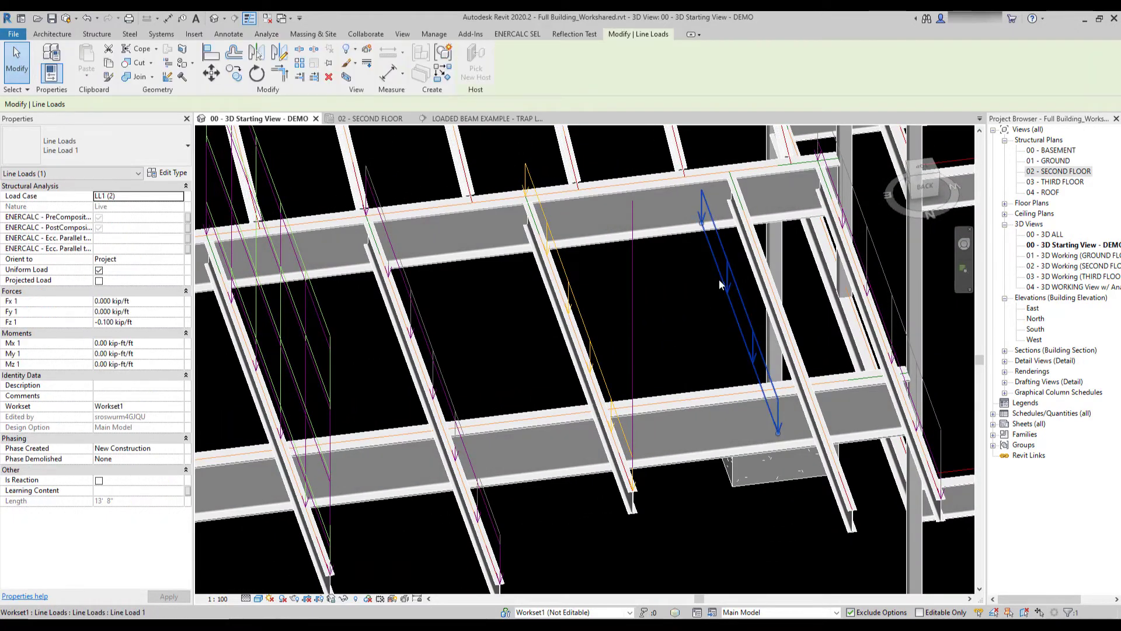
pyautogui.moveTo(725, 268); pyautogui.dragTo(762, 268)
pyautogui.keyDown('shift'); pyautogui.moveTo(762, 267); pyautogui.dragTo(822, 429, button='middle'); pyautogui.keyUp('shift')
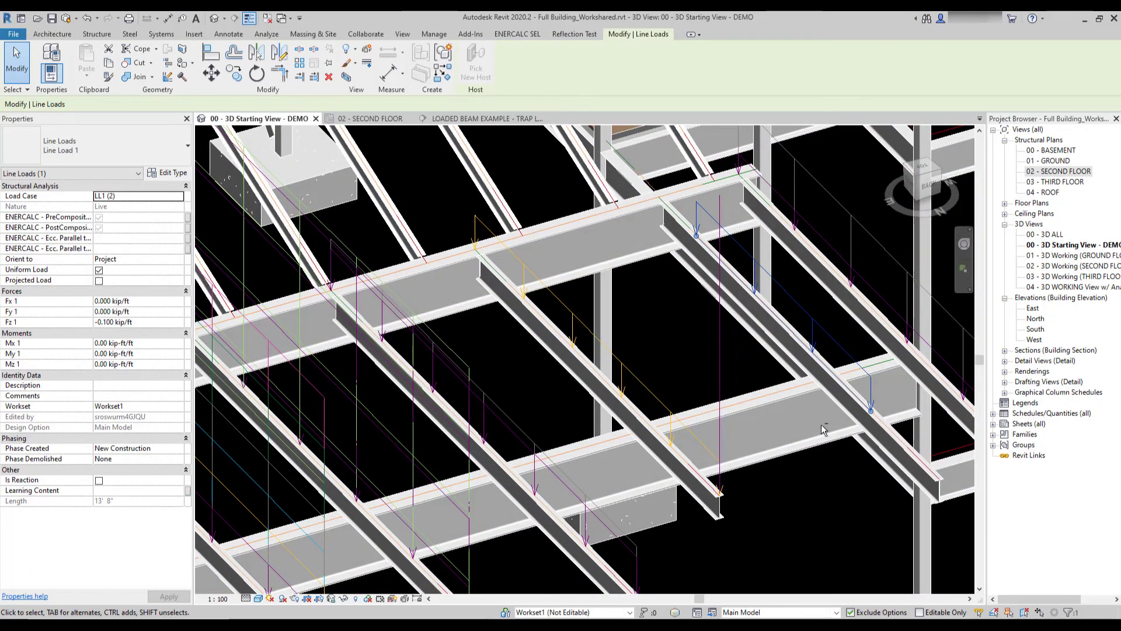